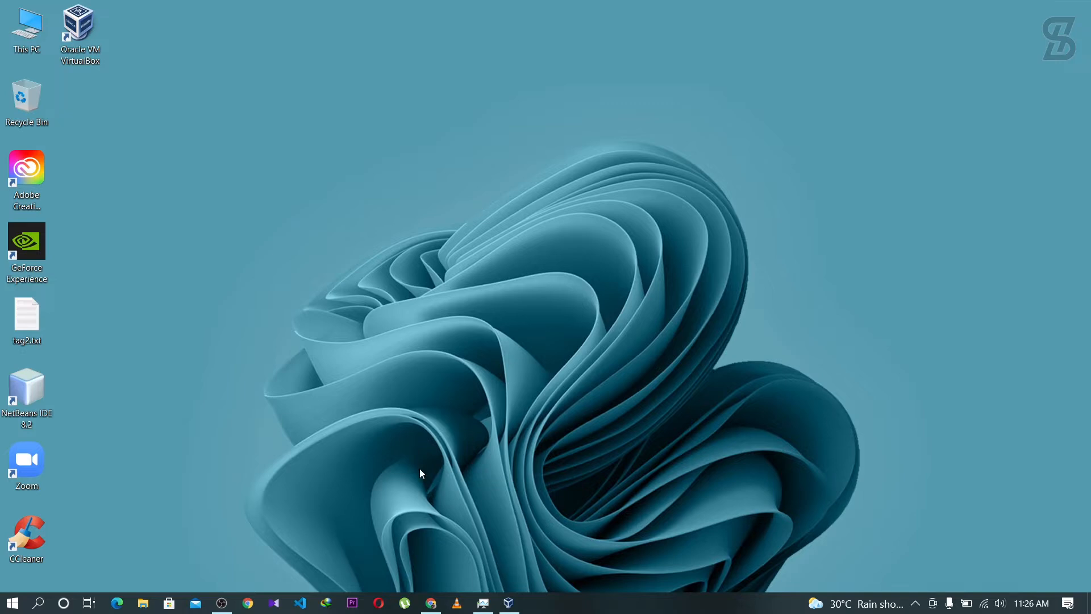
Open the official Ubuntu website from the browser's search results and go to the Ubuntu Desktop download page.
click(432, 606)
drag(181, 108, 126, 108)
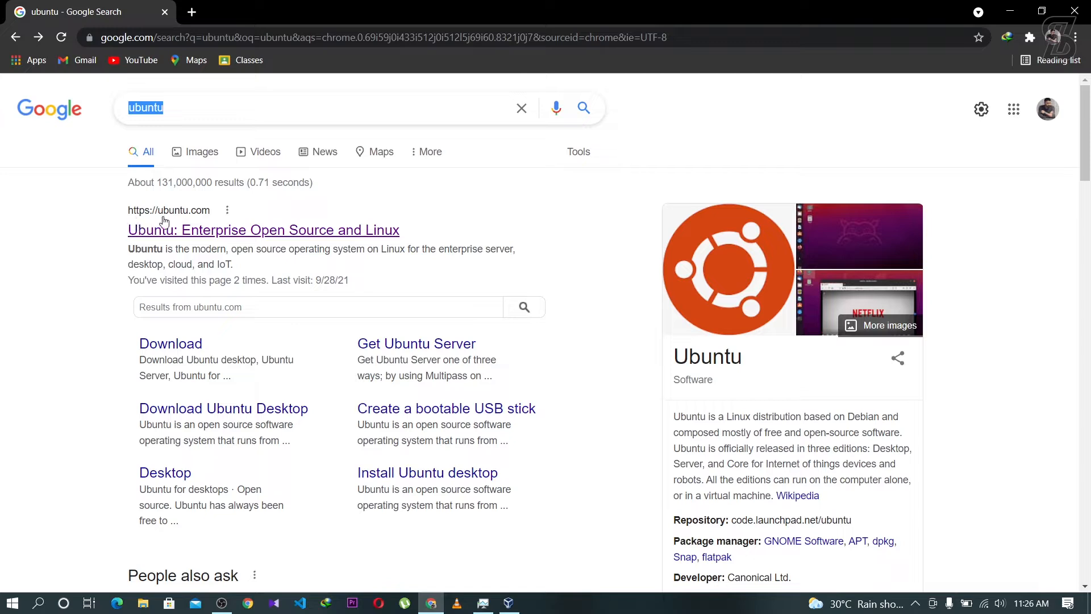
click(219, 236)
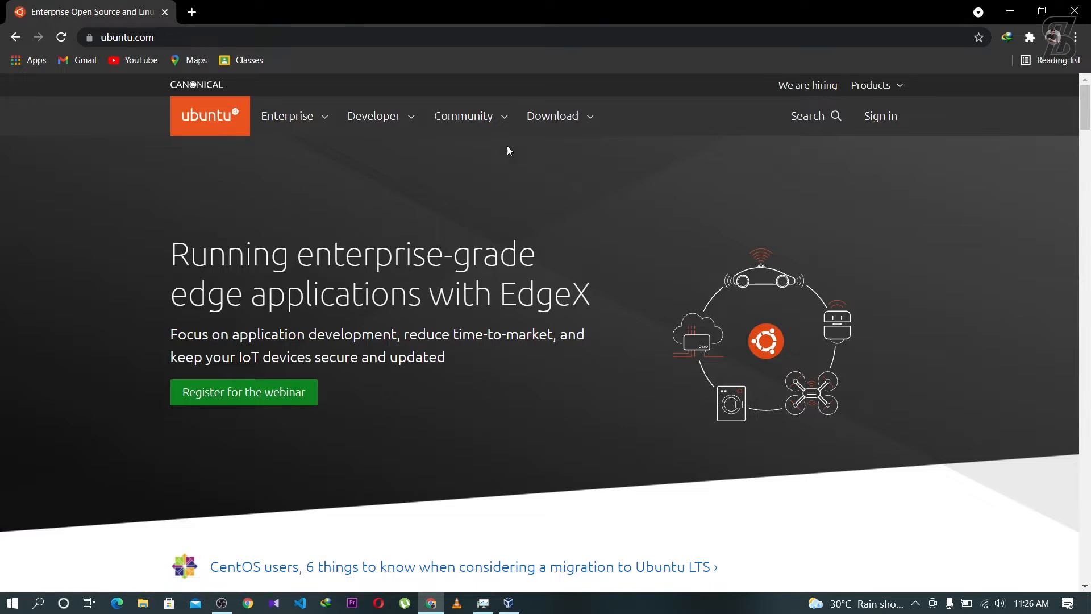
click(558, 121)
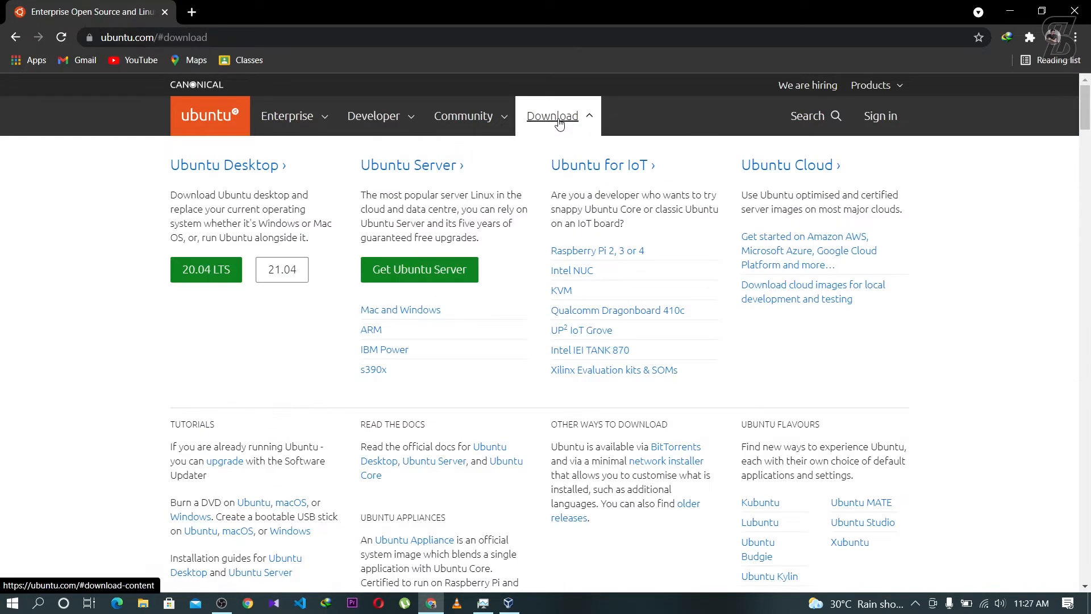
click(221, 170)
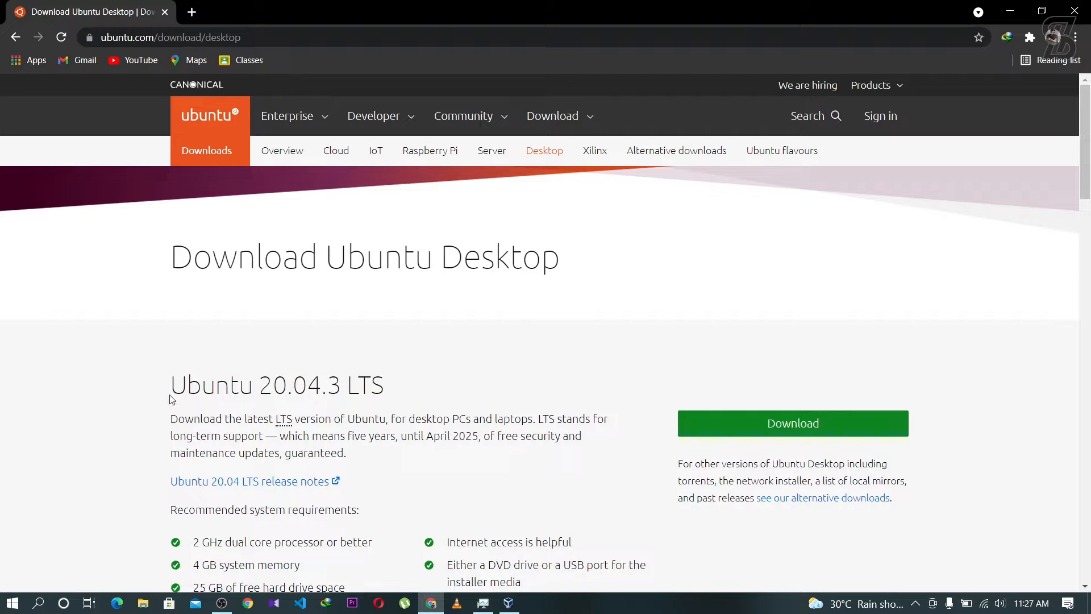
Examine the Ubuntu 20.04.3 LTS release and its recommended processor, memory and hard drive requirements.
drag(171, 385, 240, 395)
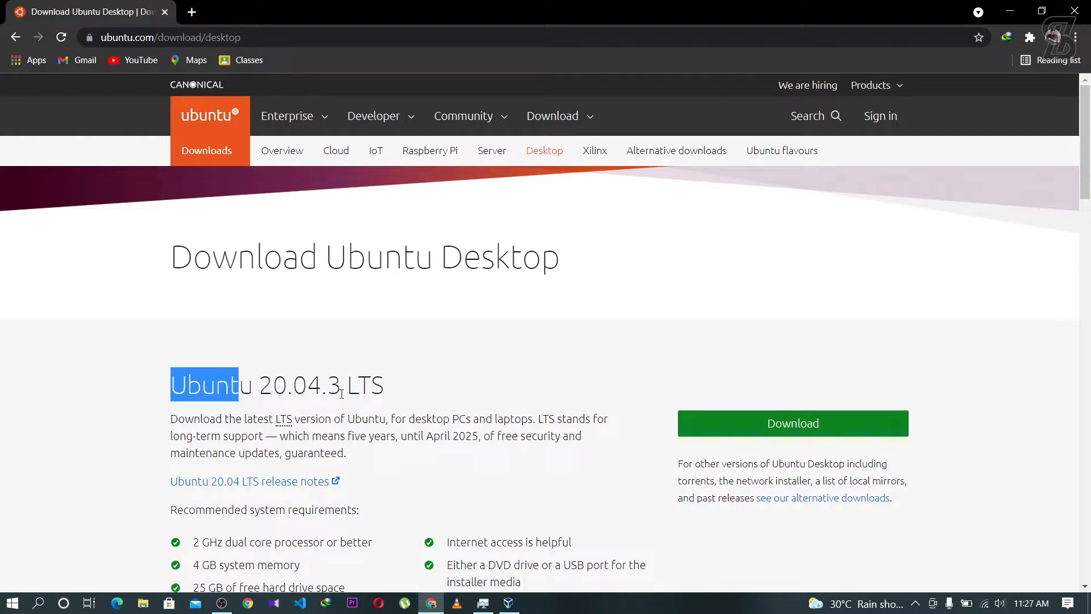
drag(401, 385, 173, 374)
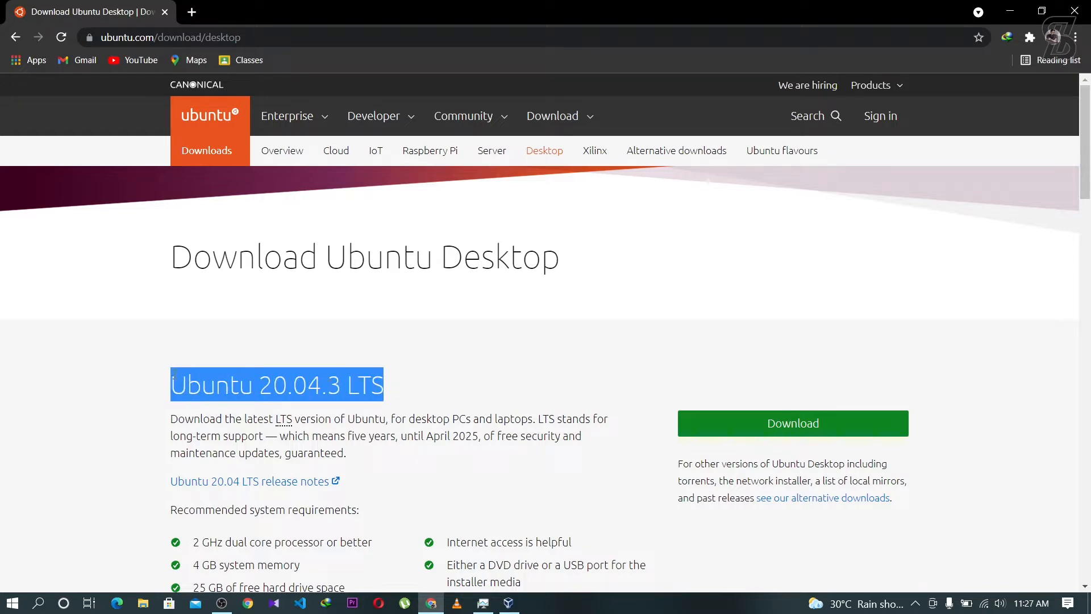
scroll(174, 373, down, 4)
drag(171, 297, 373, 302)
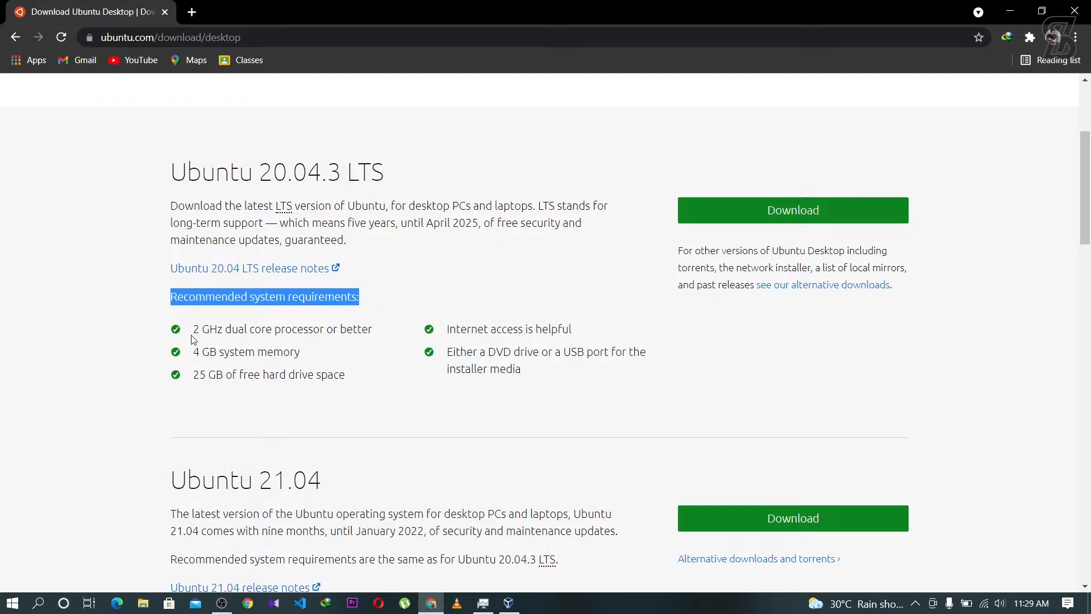
drag(195, 329, 315, 341)
click(184, 362)
scroll(185, 362, down, 1)
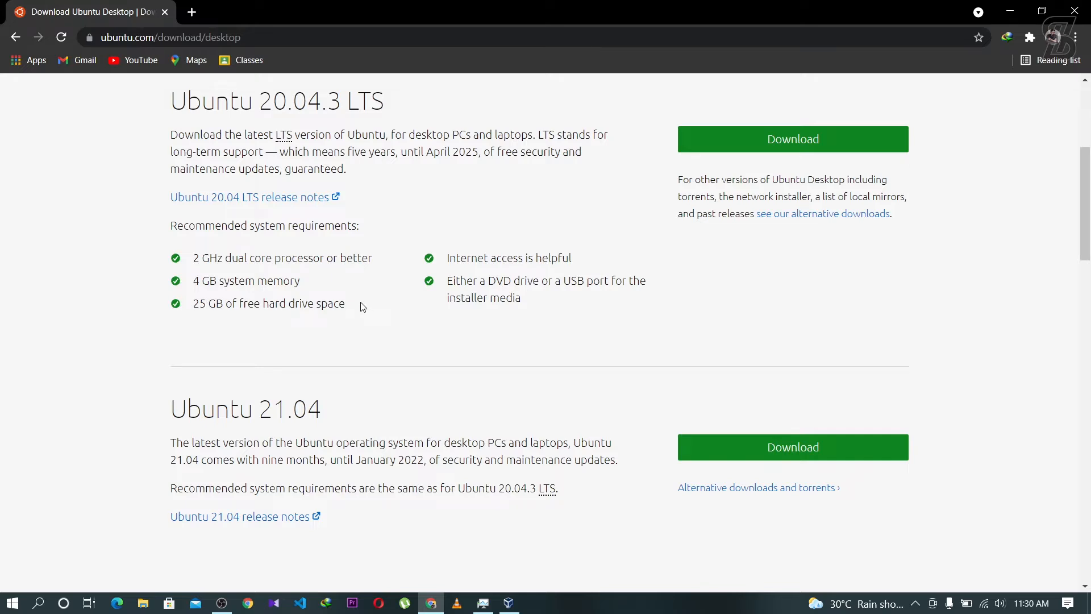
scroll(389, 311, up, 1)
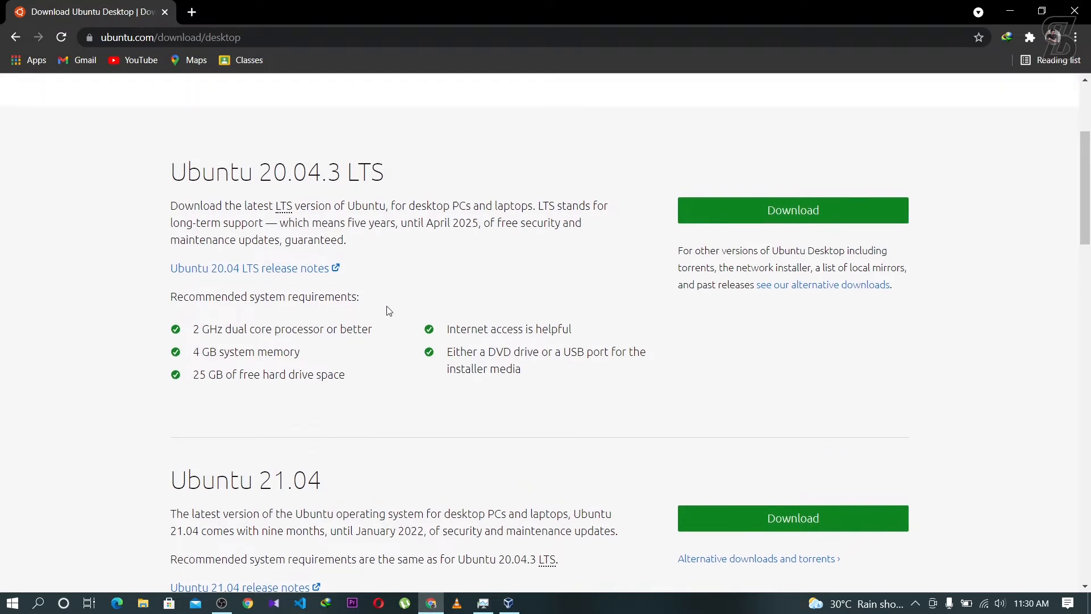
drag(193, 328, 370, 370)
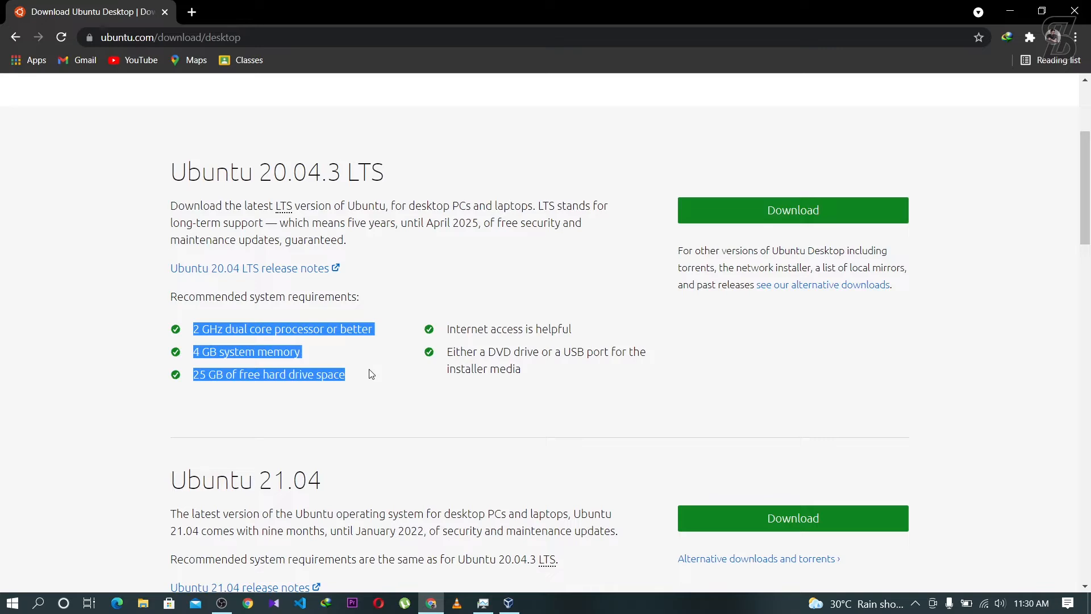
Review the Ubuntu 21.04 release and its recommended system requirements on the download page.
scroll(323, 355, down, 4)
scroll(231, 393, up, 3)
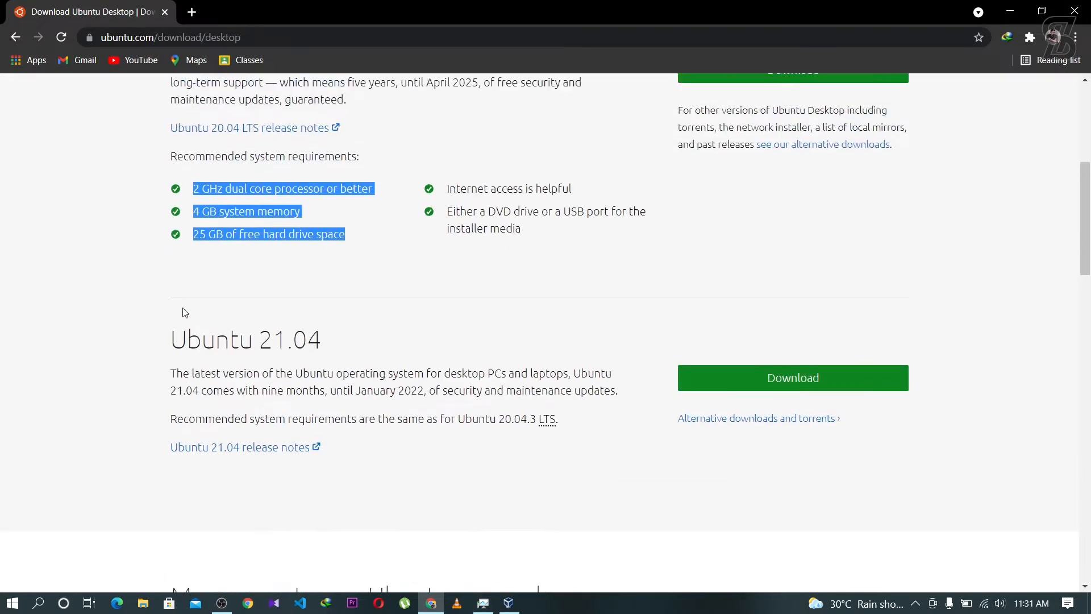
drag(178, 410, 350, 425)
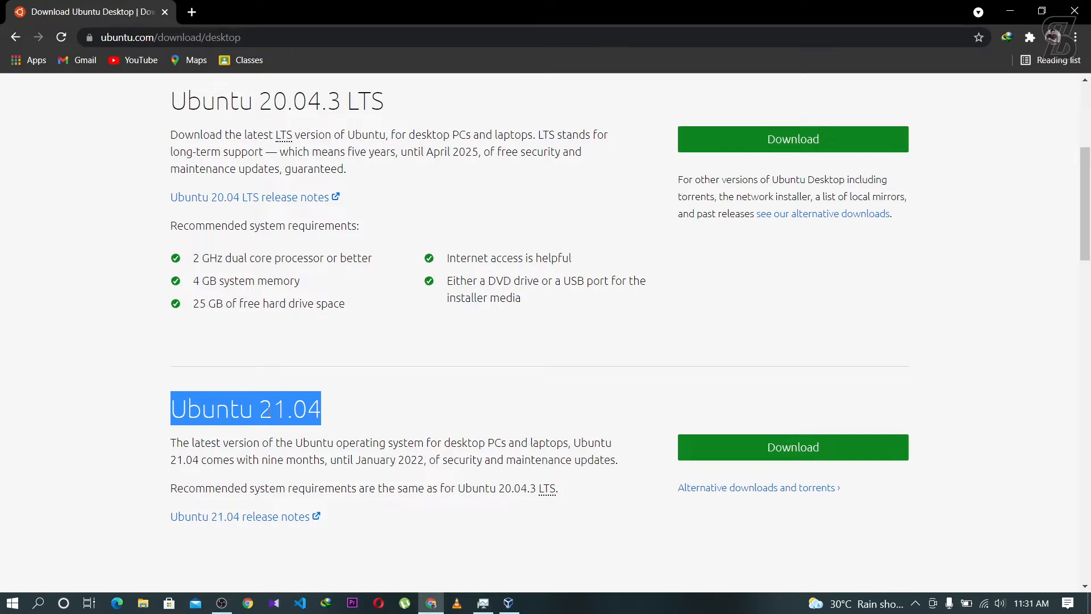
click(343, 407)
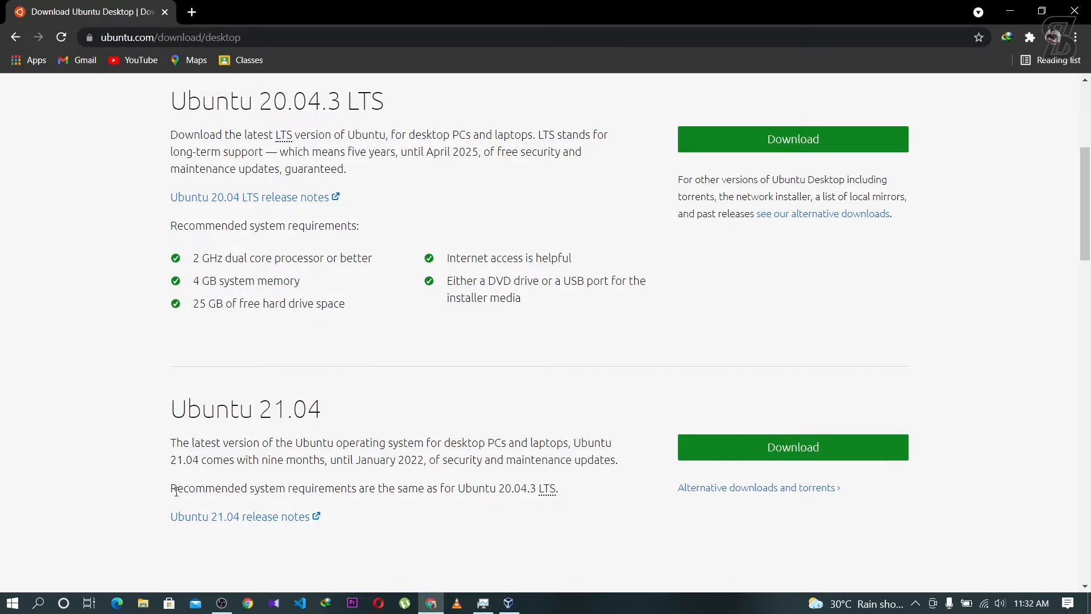
drag(170, 488, 600, 493)
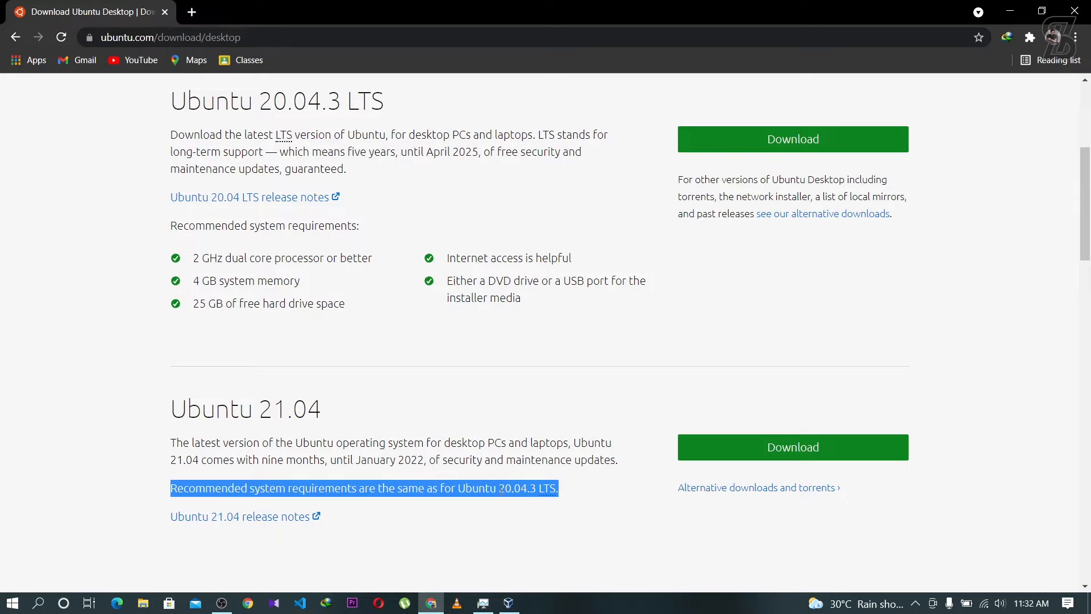
Request the Ubuntu 20.04.3 LTS desktop download, cancel the duplicate download and close the browser.
scroll(328, 463, up, 3)
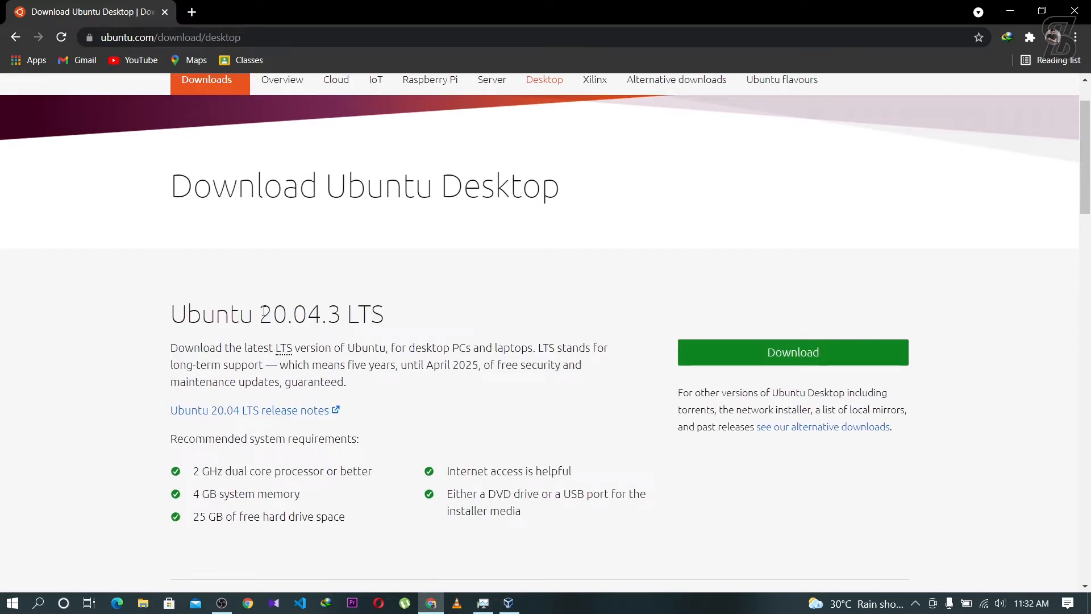
click(754, 359)
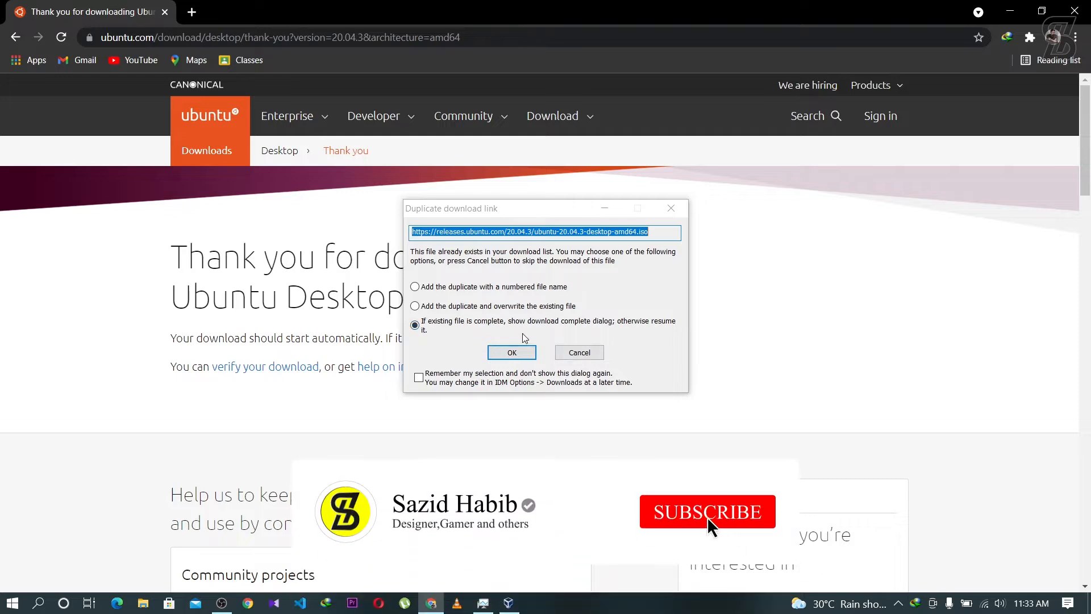
click(580, 354)
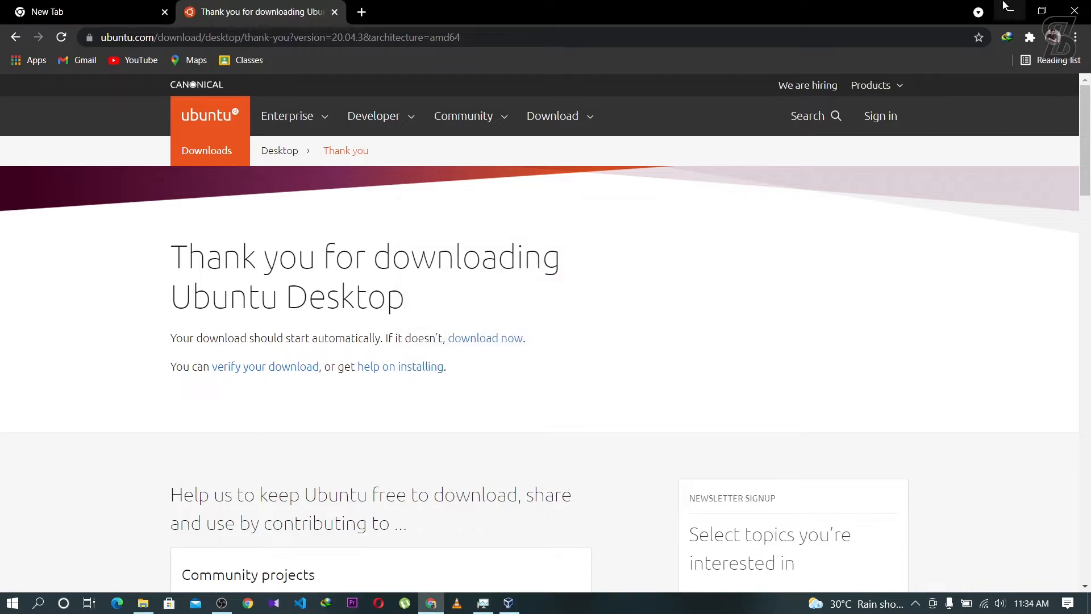
click(1080, 12)
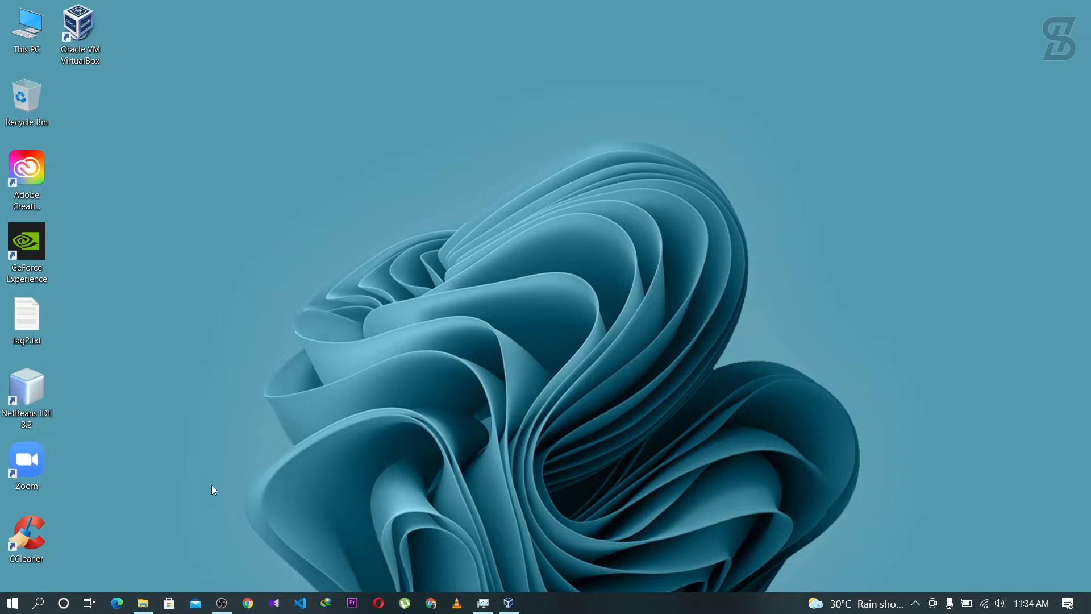
Check the Ubuntu 20.04.3 desktop ISO file in the Ubantu folder on drive E in File Explorer.
click(143, 602)
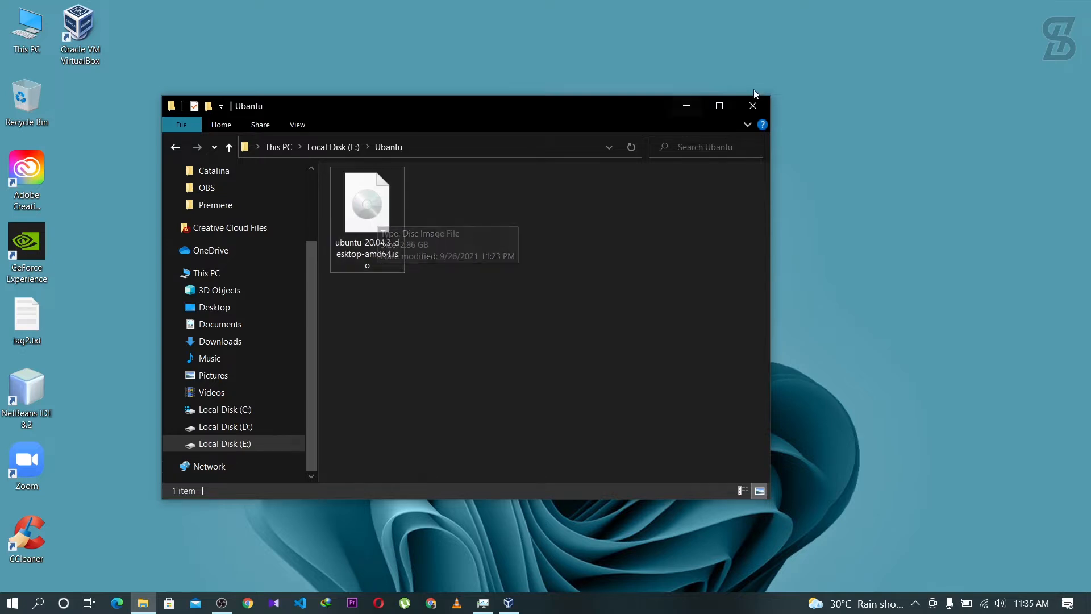
click(690, 106)
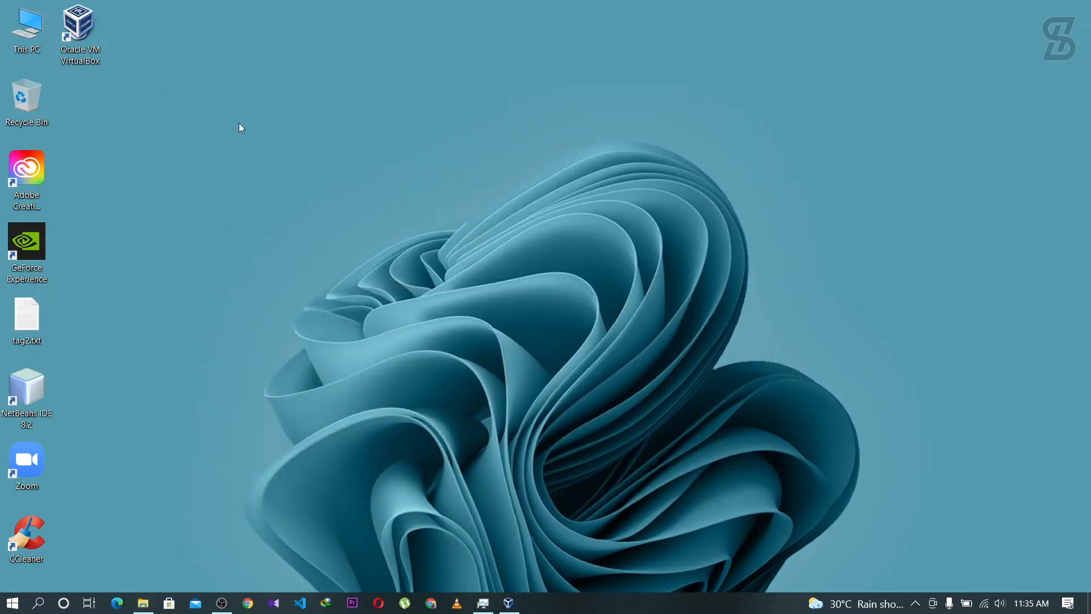
Switch to VirtualBox and start a new virtual machine in guided mode, named Ubuntu, with type Linux and version Ubuntu (64-bit).
click(510, 609)
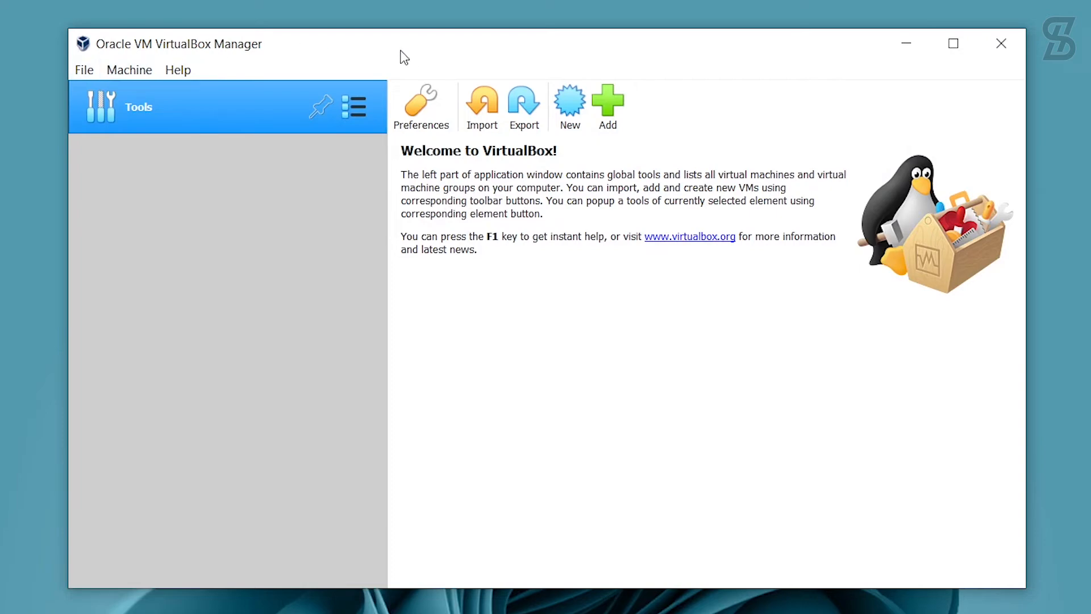
click(574, 112)
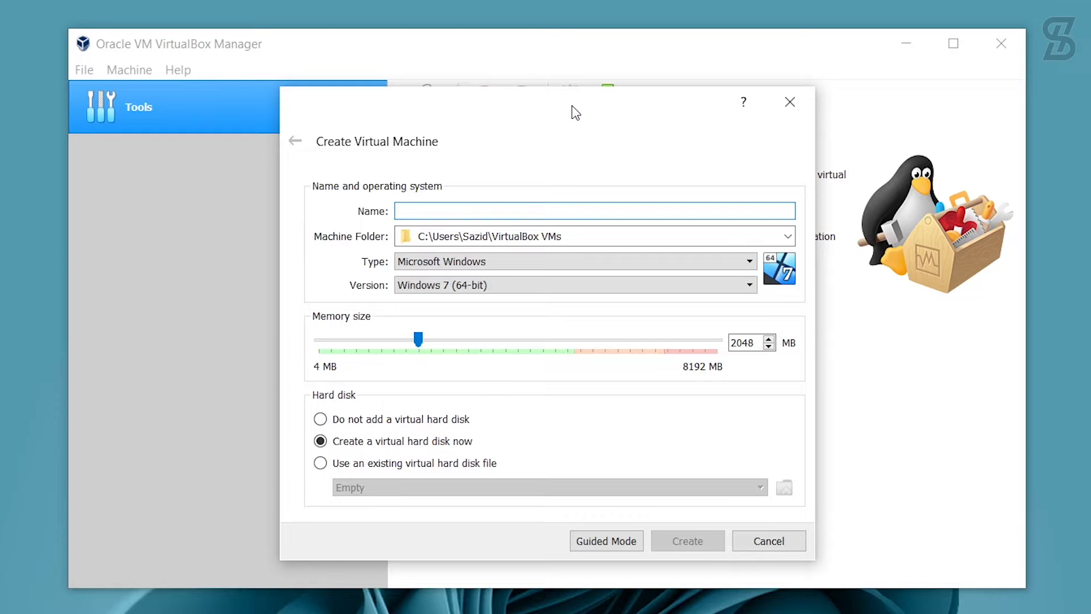
click(616, 548)
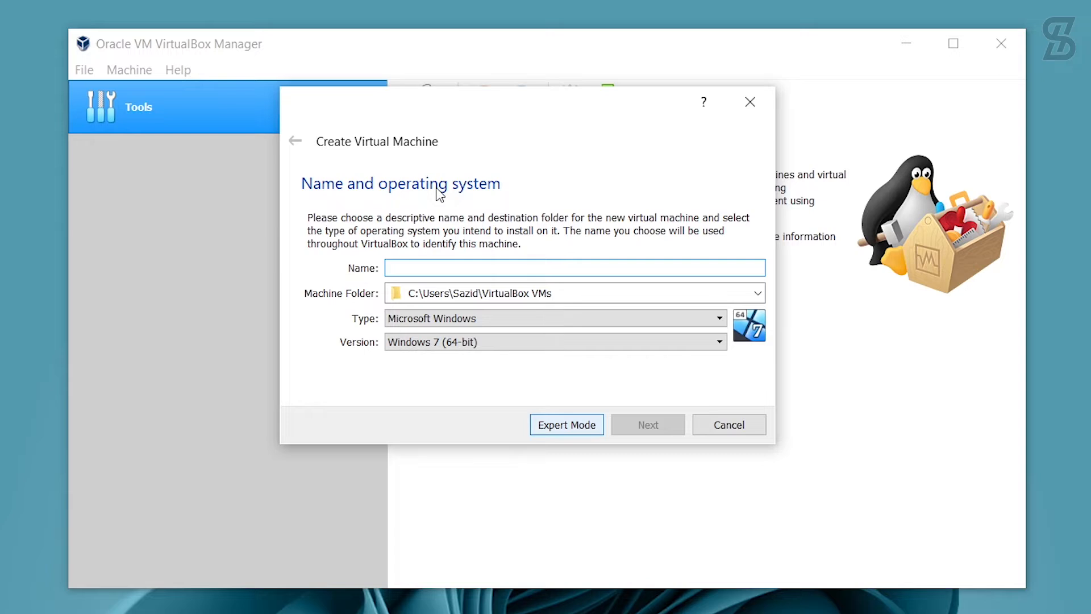
text(Ubuntu)
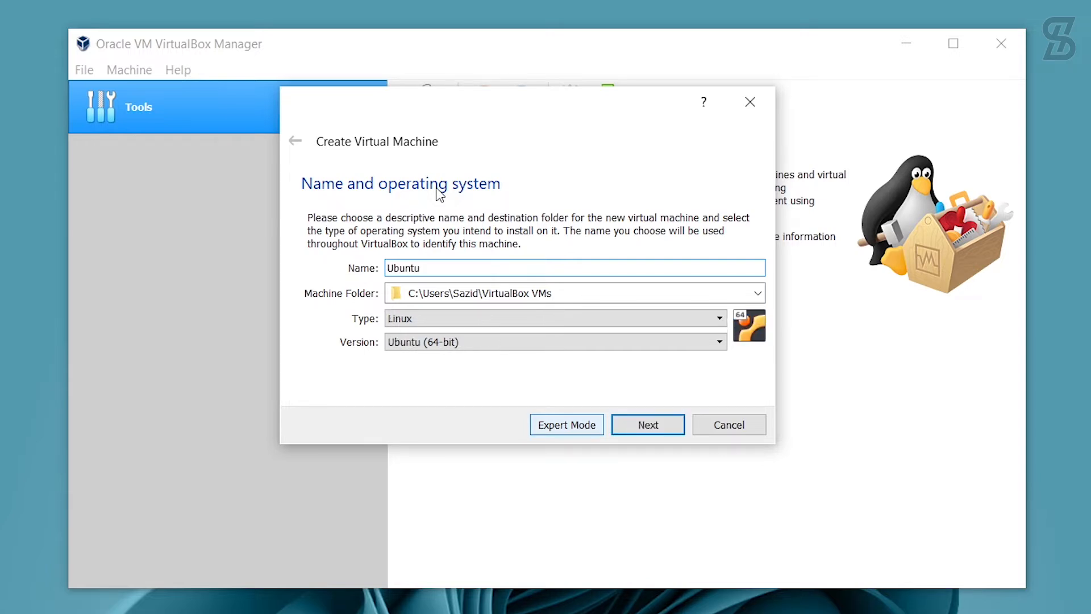
drag(532, 293, 353, 289)
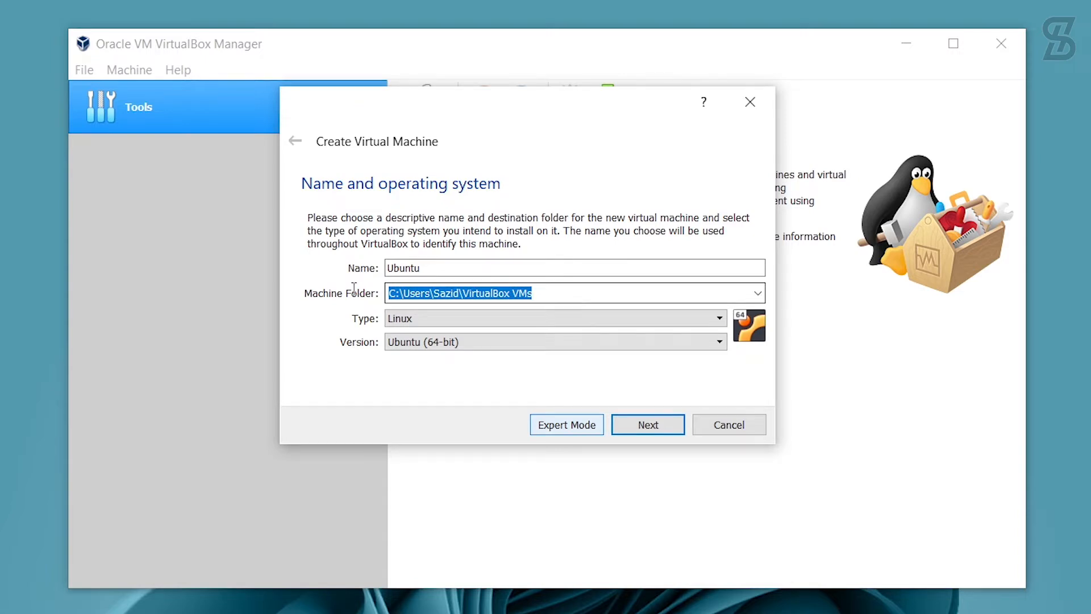
click(452, 321)
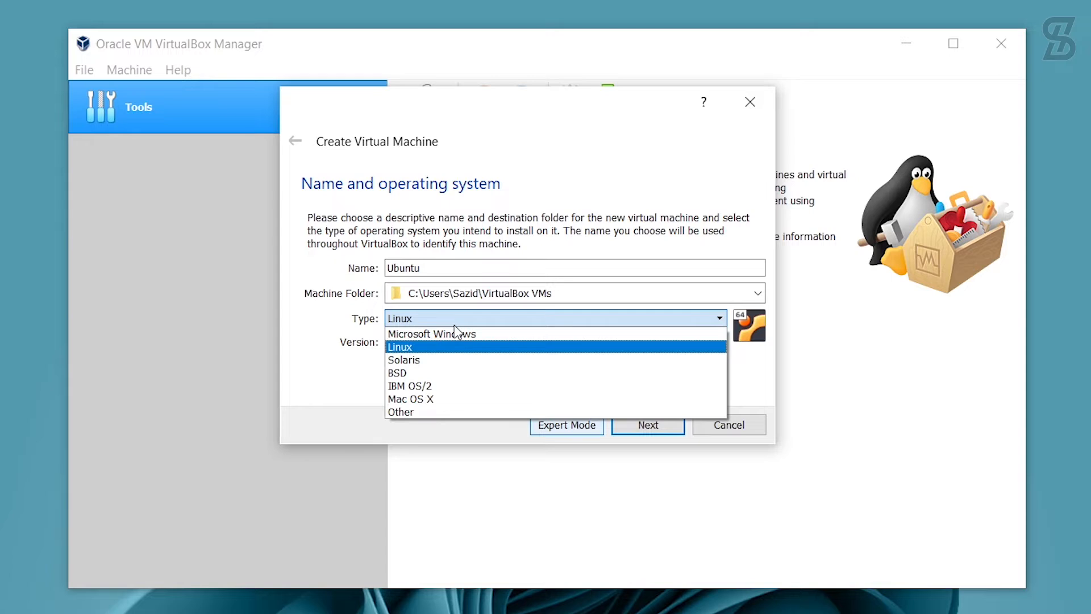
click(437, 348)
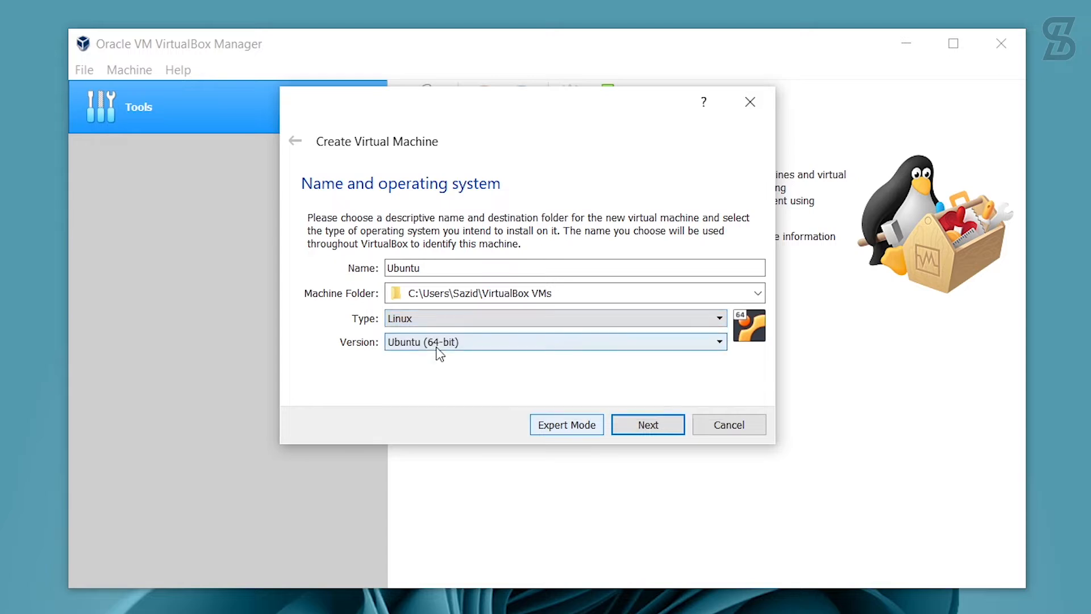
click(508, 345)
click(428, 472)
click(648, 424)
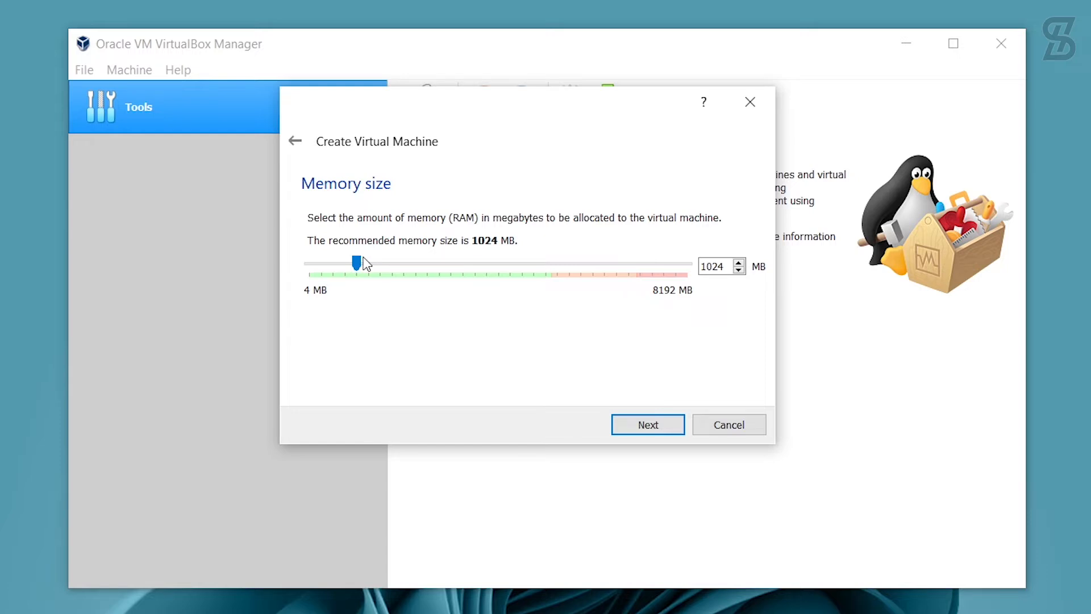
Set the virtual machine's memory size to 4096 MB and continue to the hard disk options.
drag(356, 263, 500, 265)
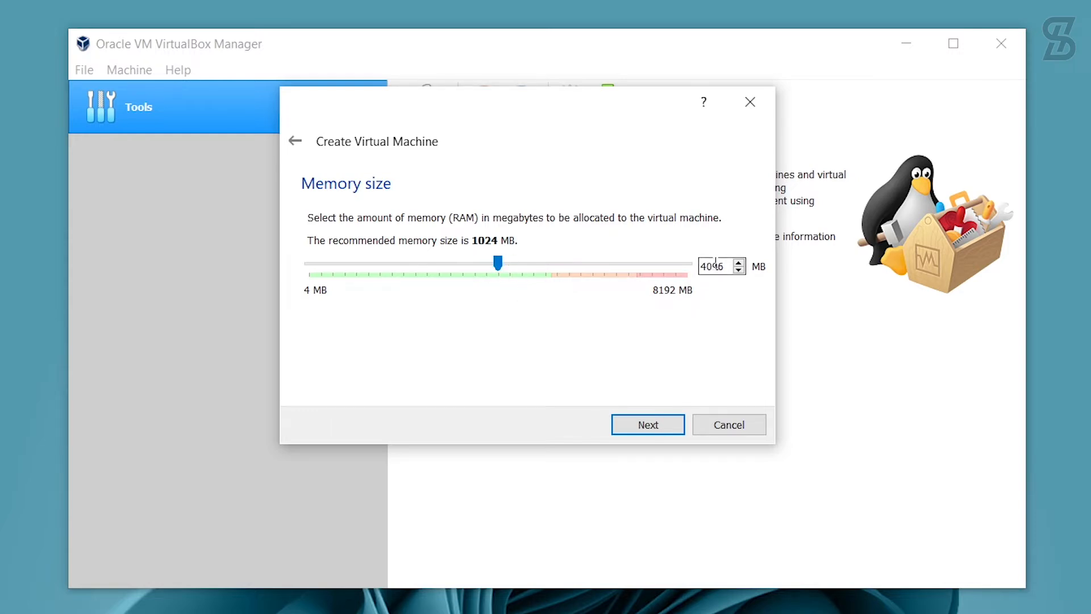
drag(728, 266, 701, 267)
click(650, 429)
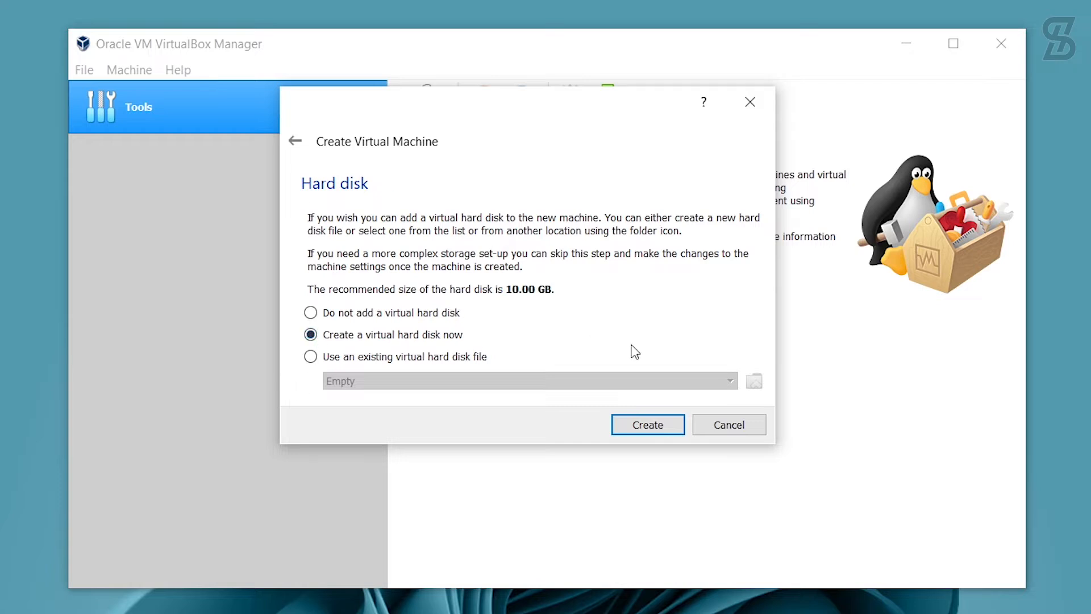
Add a new virtual hard disk to the machine, using the VDI (VirtualBox Disk Image) file type and dynamically allocated storage.
click(639, 432)
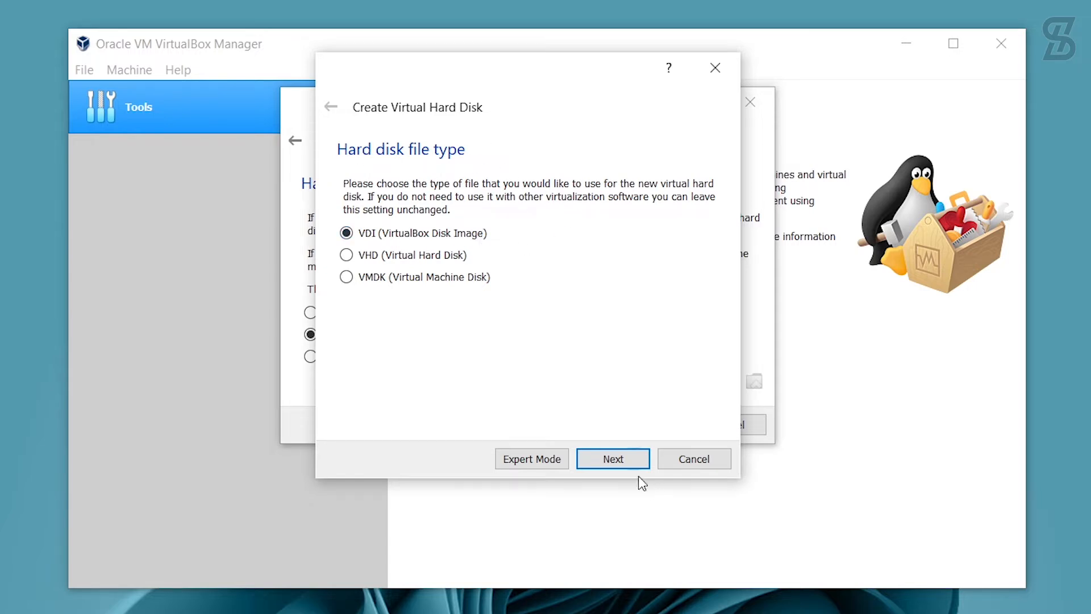
click(627, 464)
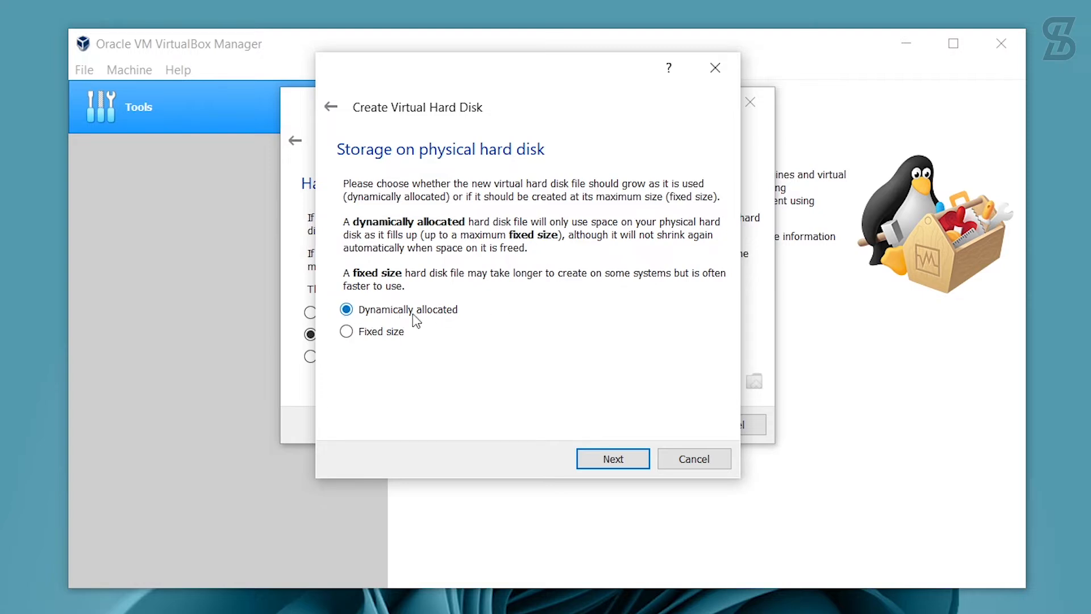
click(609, 461)
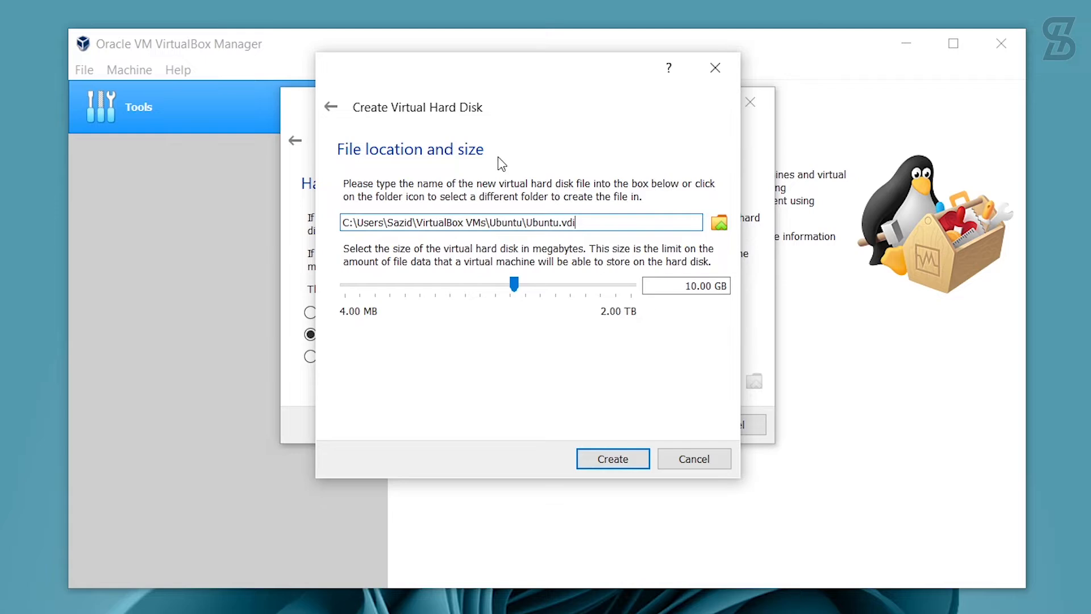
Keep the default location for the virtual hard disk, set its size to 60 GB and create it.
drag(606, 225, 342, 225)
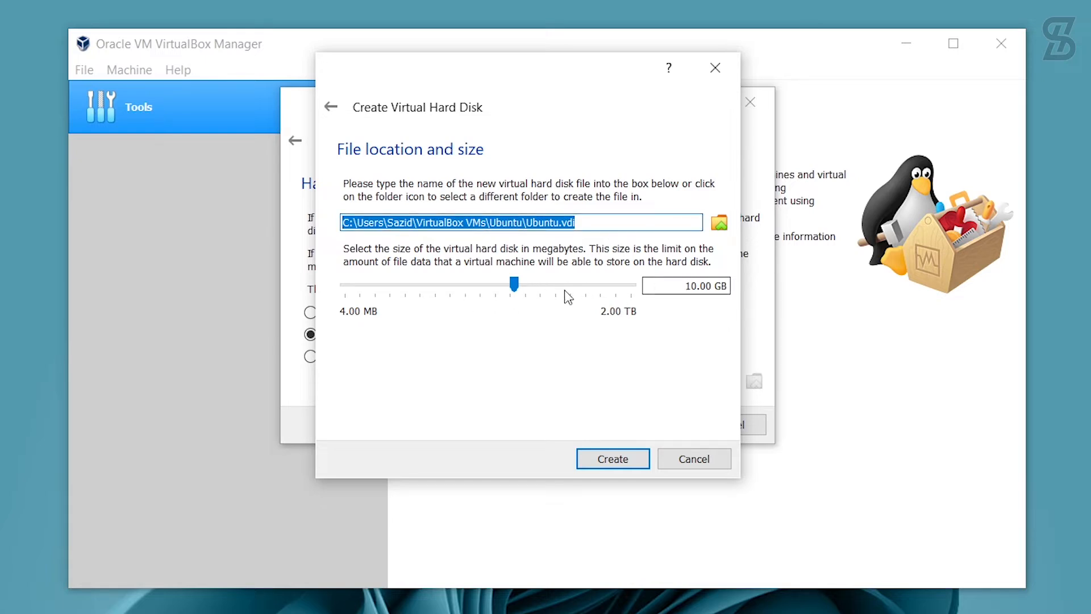
mouse_move(515, 296)
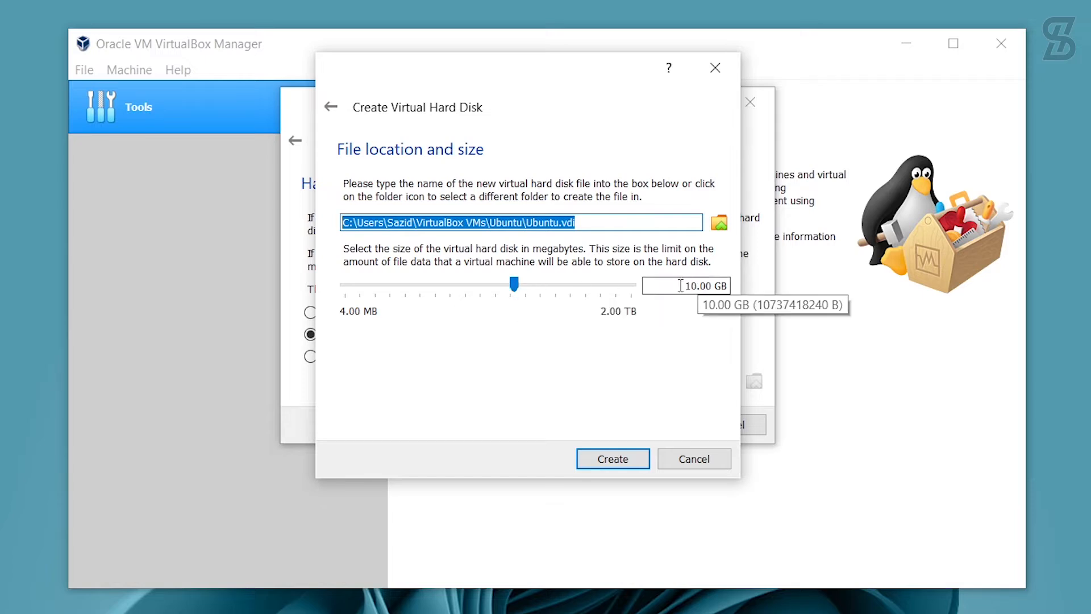
drag(685, 286, 719, 290)
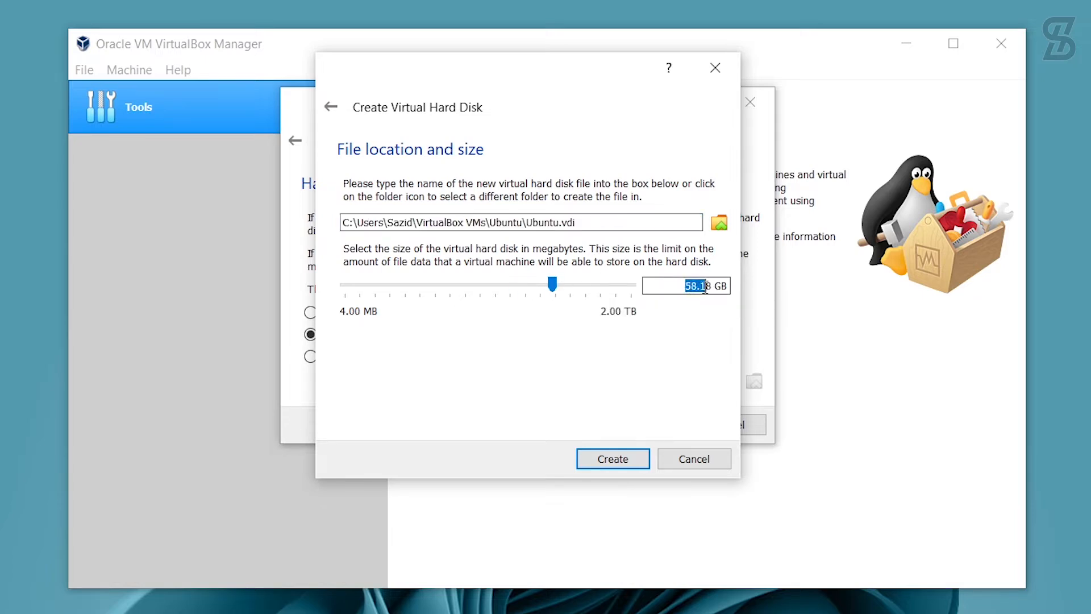
text(60)
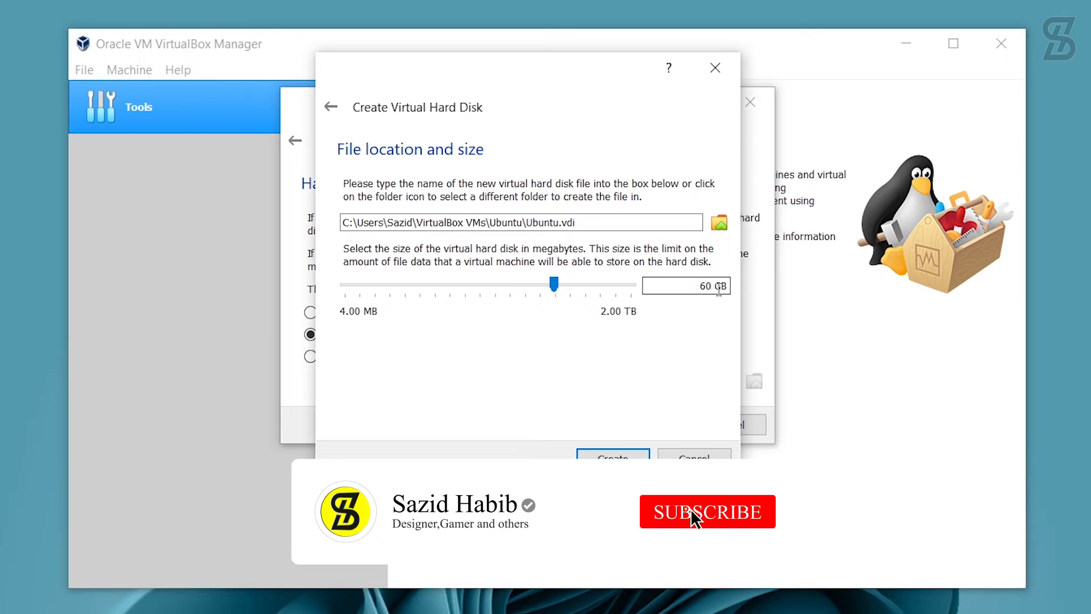
key(Return)
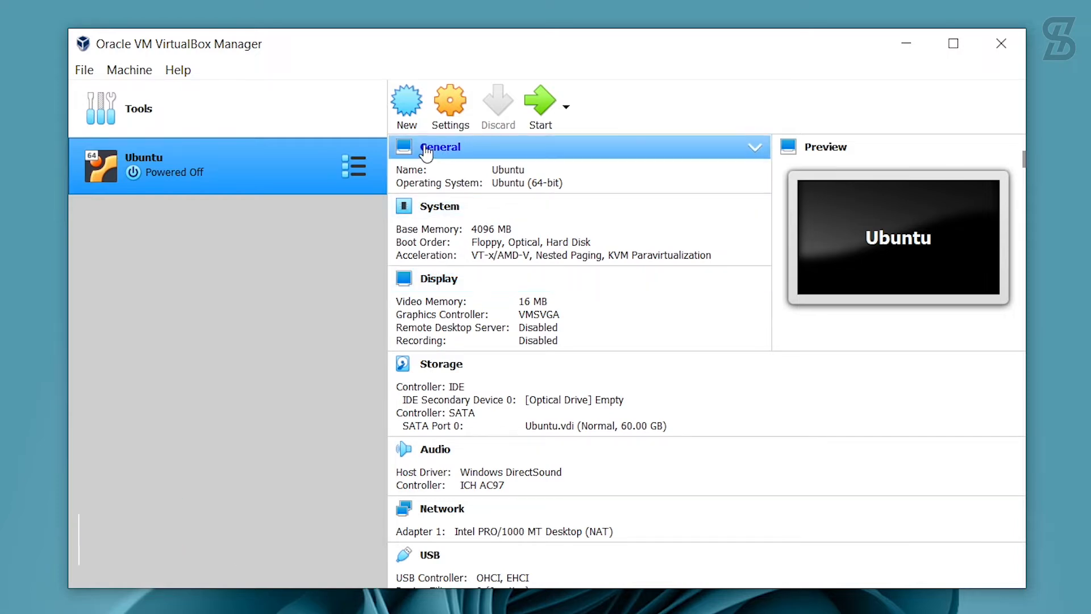
In the Ubuntu machine's advanced general settings, set both Shared Clipboard and Drag'n'Drop to Bidirectional.
click(451, 106)
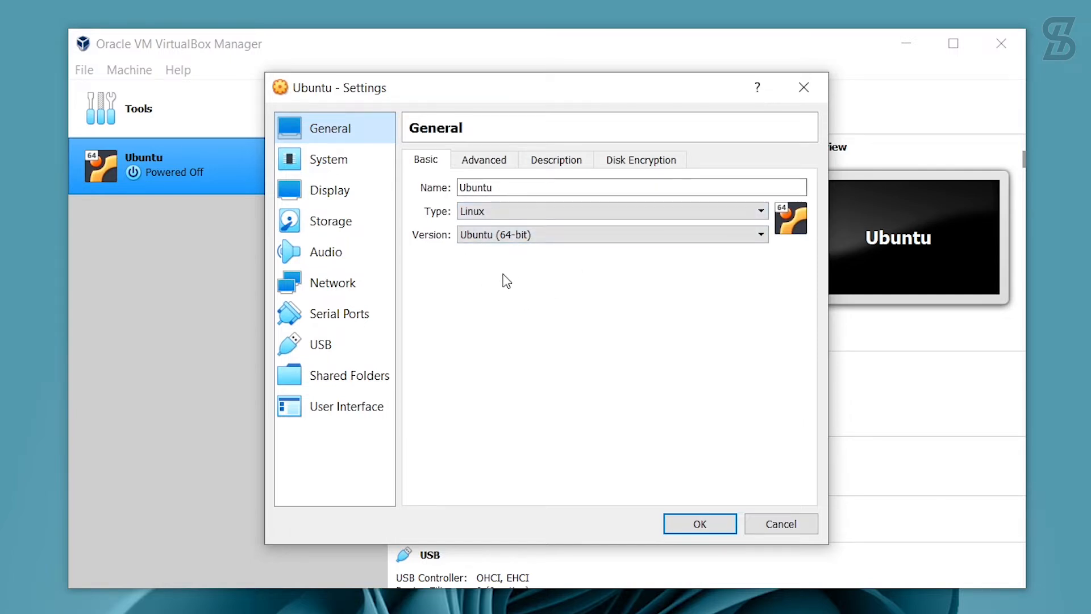
click(481, 163)
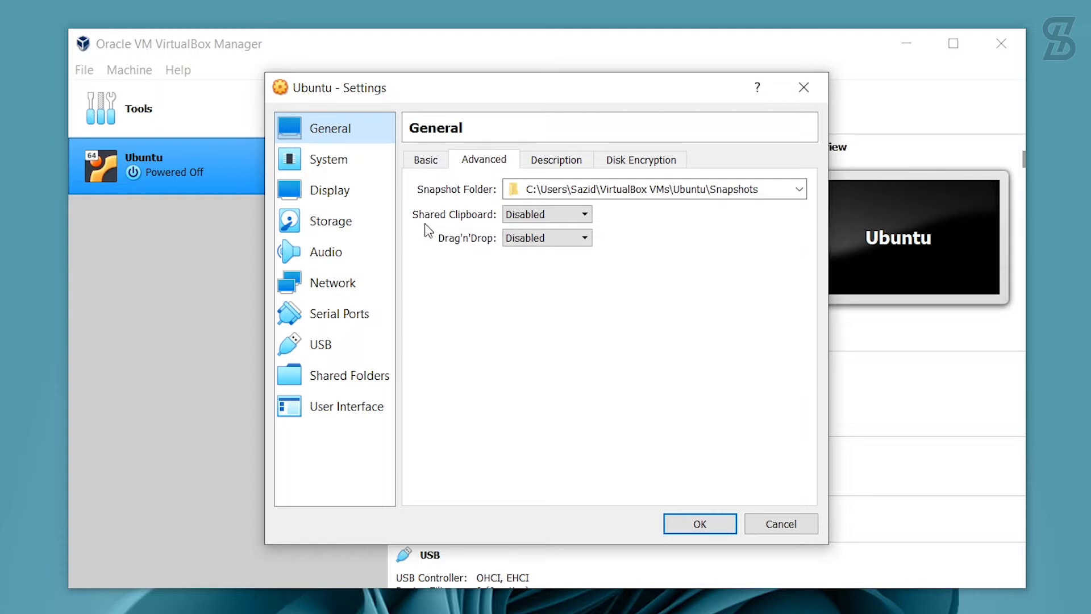
click(562, 216)
click(540, 268)
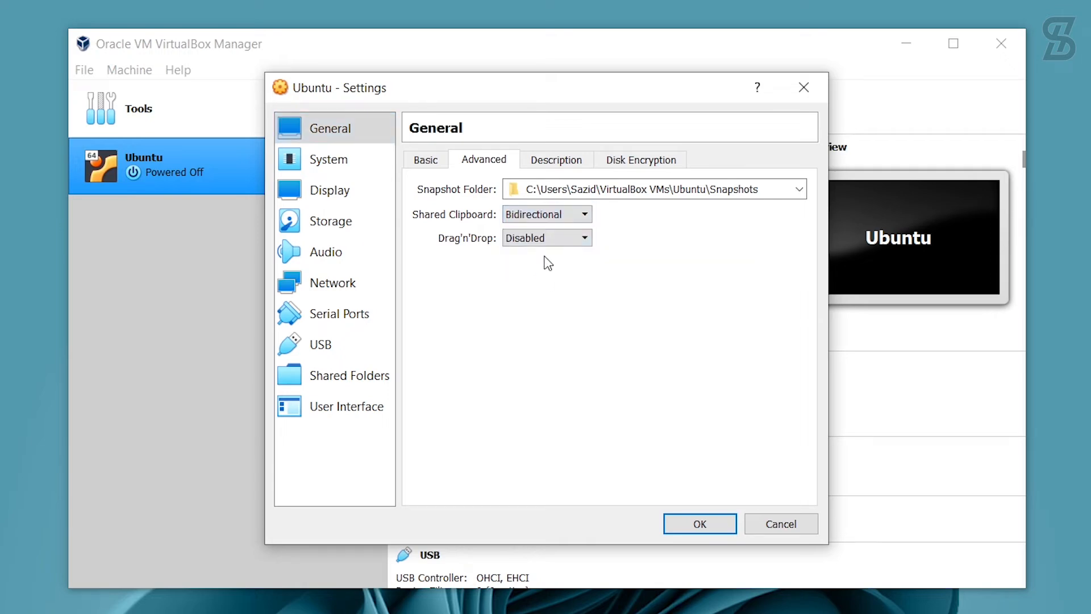
click(571, 239)
click(561, 292)
Assign 4 processors to the virtual machine in its system settings.
click(328, 161)
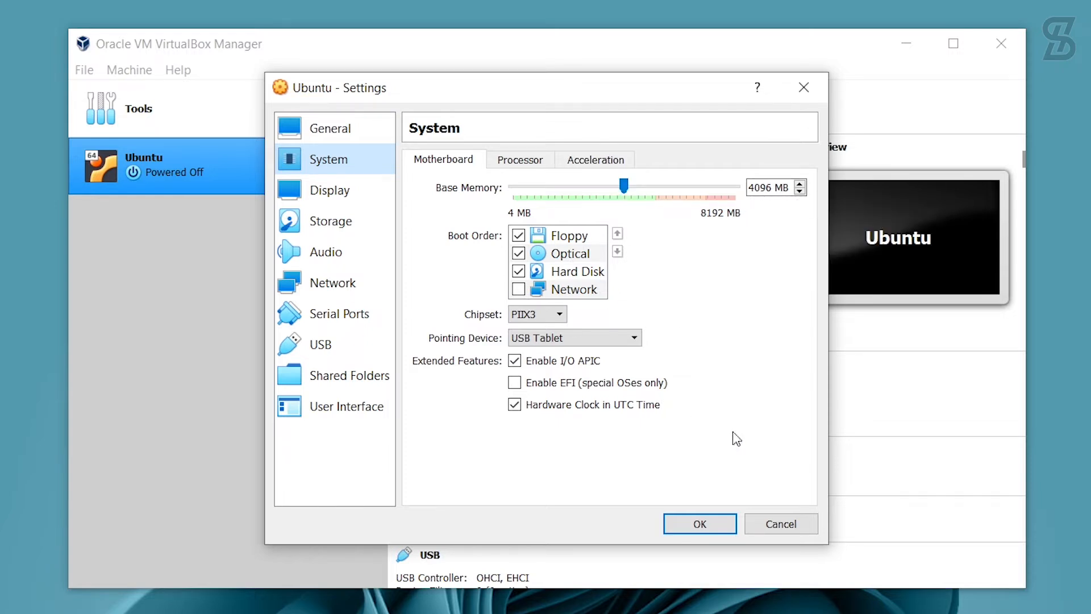
click(524, 166)
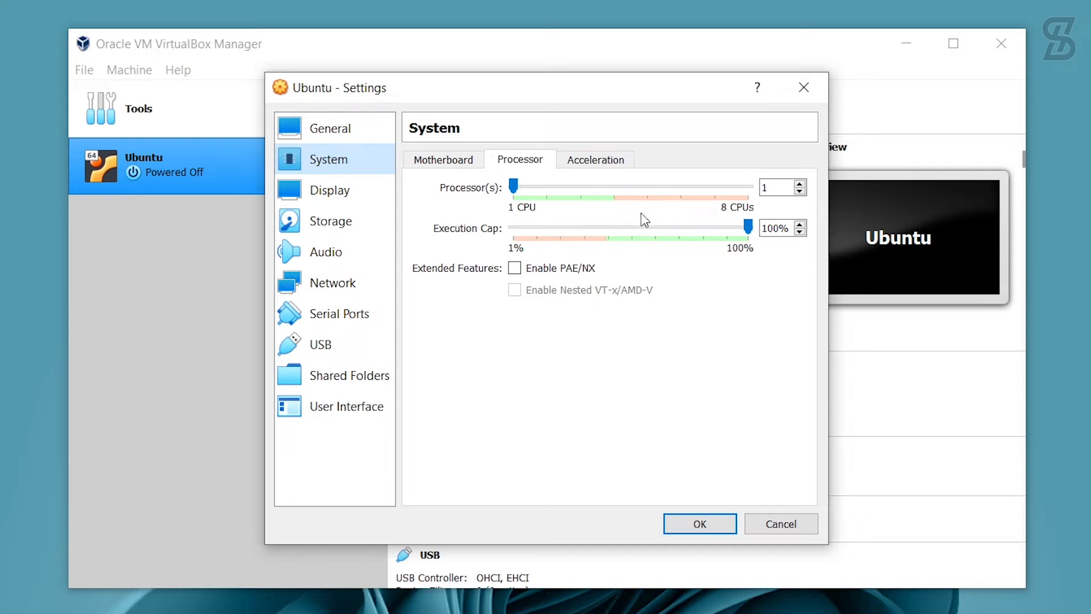
click(515, 187)
drag(515, 188, 615, 182)
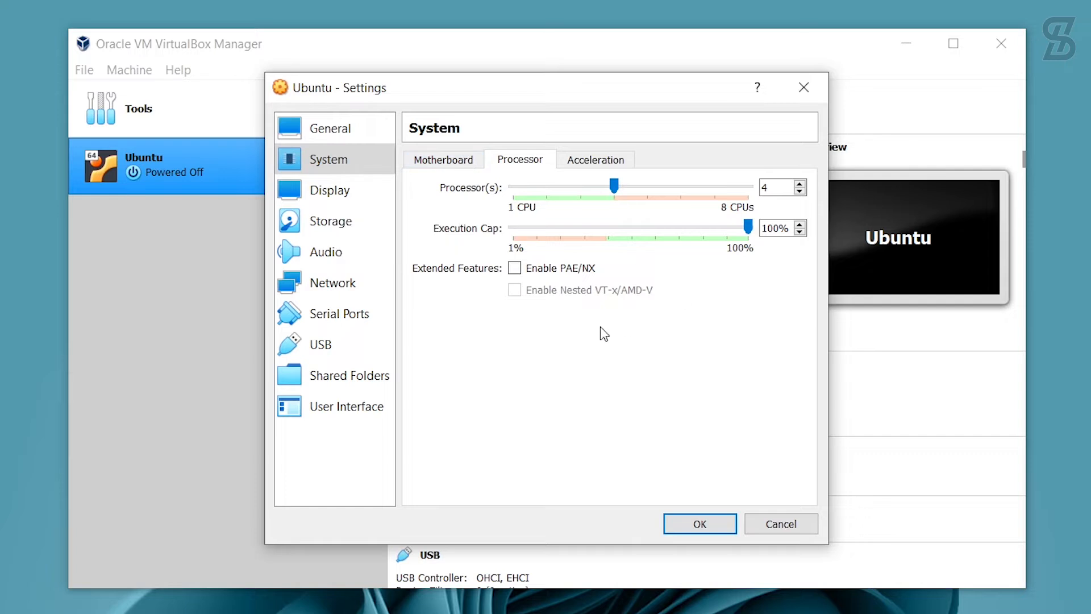
Select the empty optical drive under the IDE controller in the storage settings and open the disk file chooser for it.
click(330, 194)
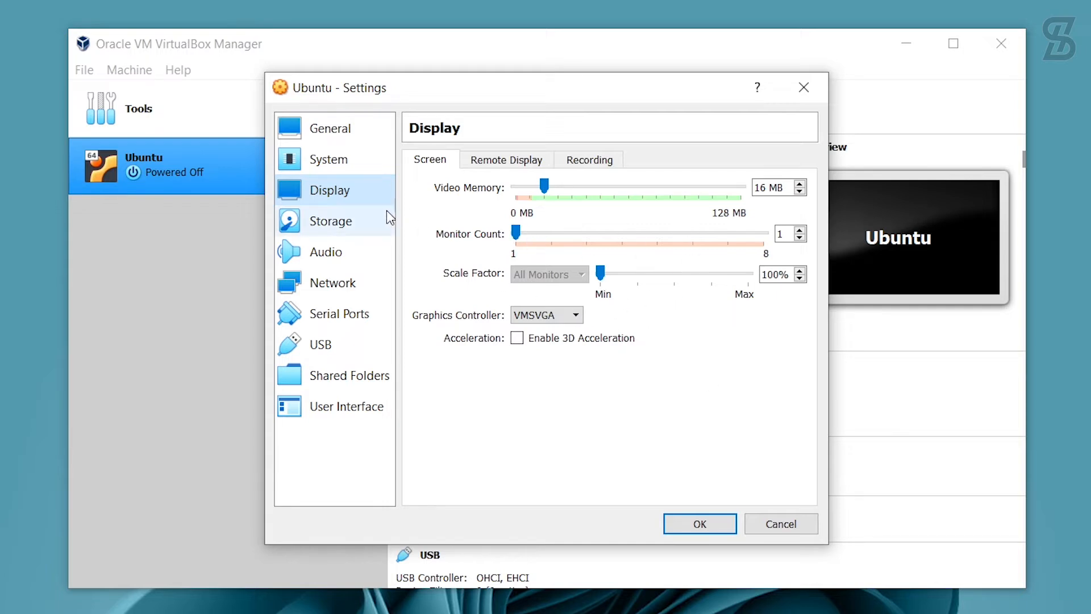
click(338, 229)
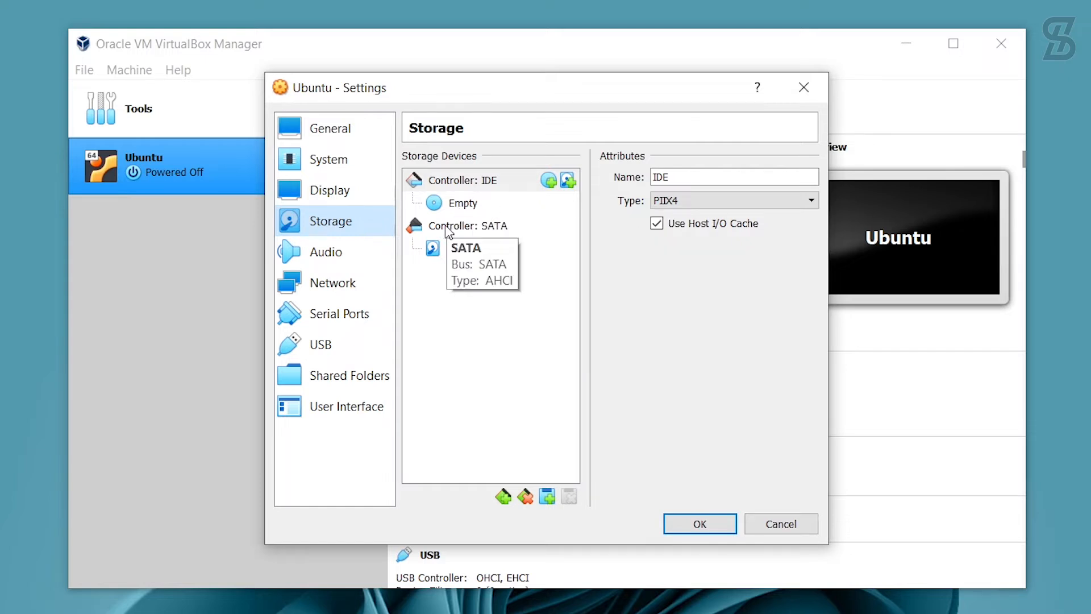
click(463, 208)
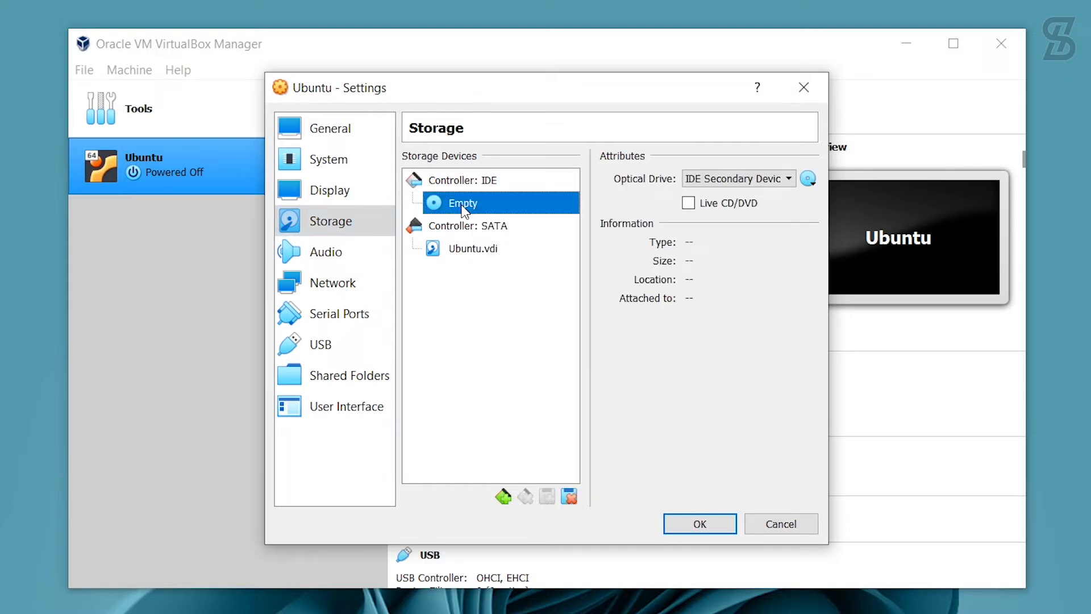
click(808, 179)
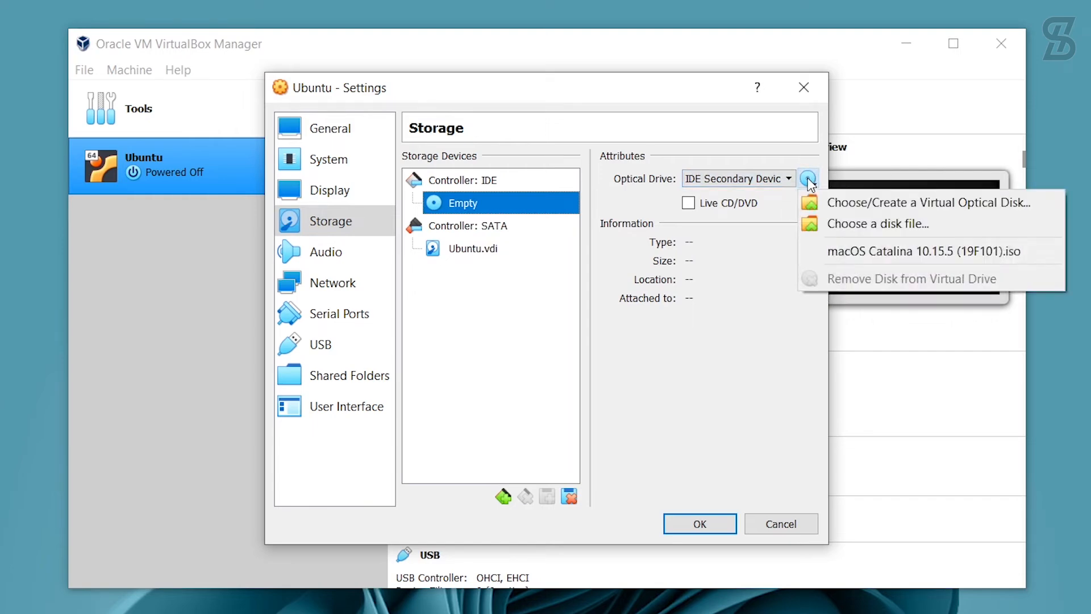
click(849, 225)
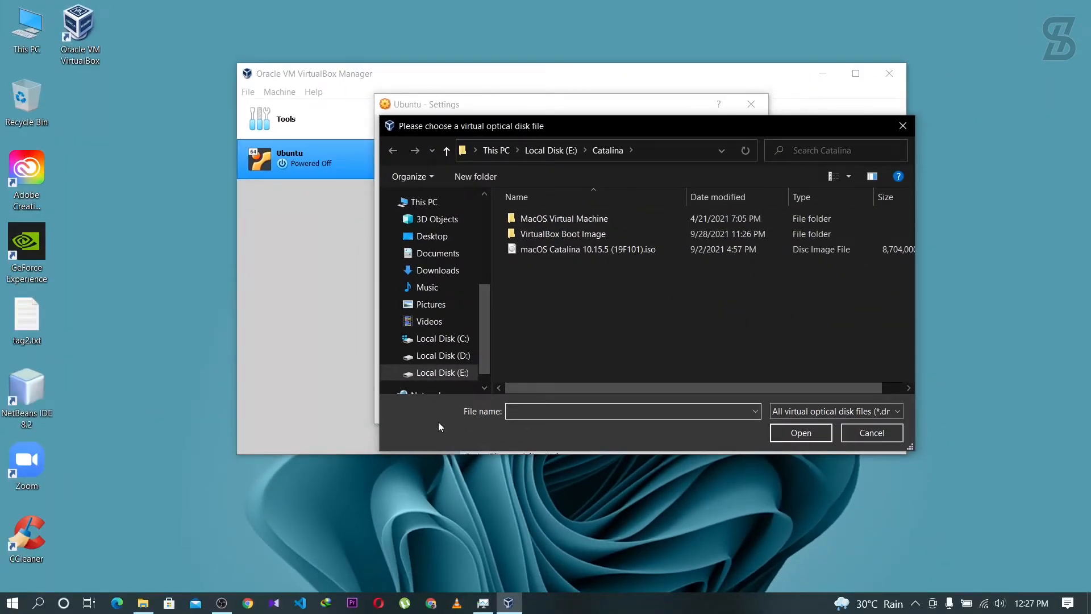
Copy the folder path E:\Ubantu from File Explorer and open that folder in VirtualBox's optical disk file chooser.
click(142, 603)
click(495, 147)
right_click(284, 148)
click(307, 183)
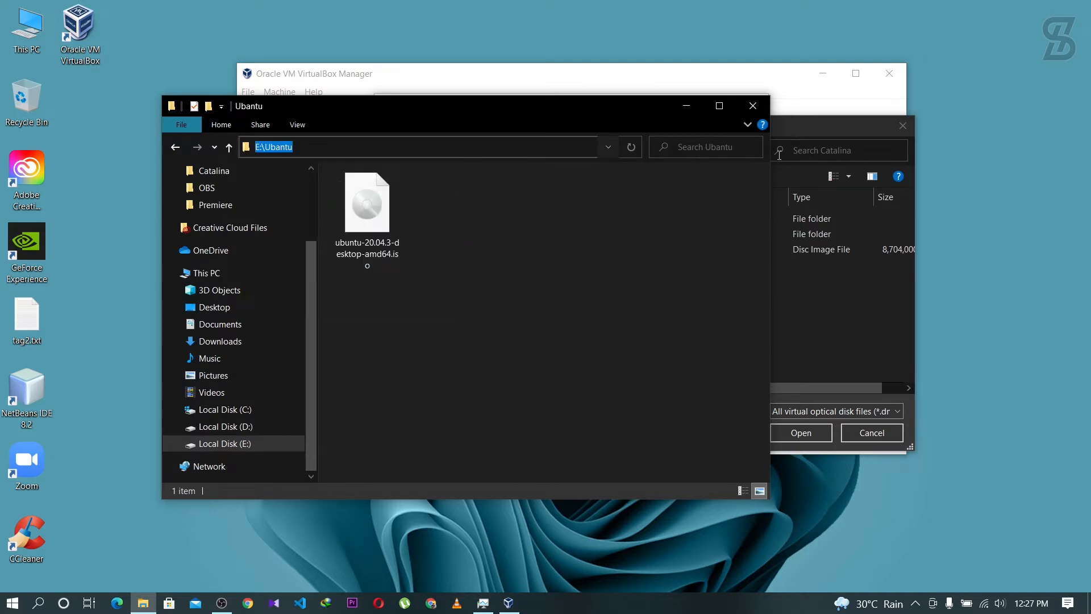
click(812, 126)
click(630, 149)
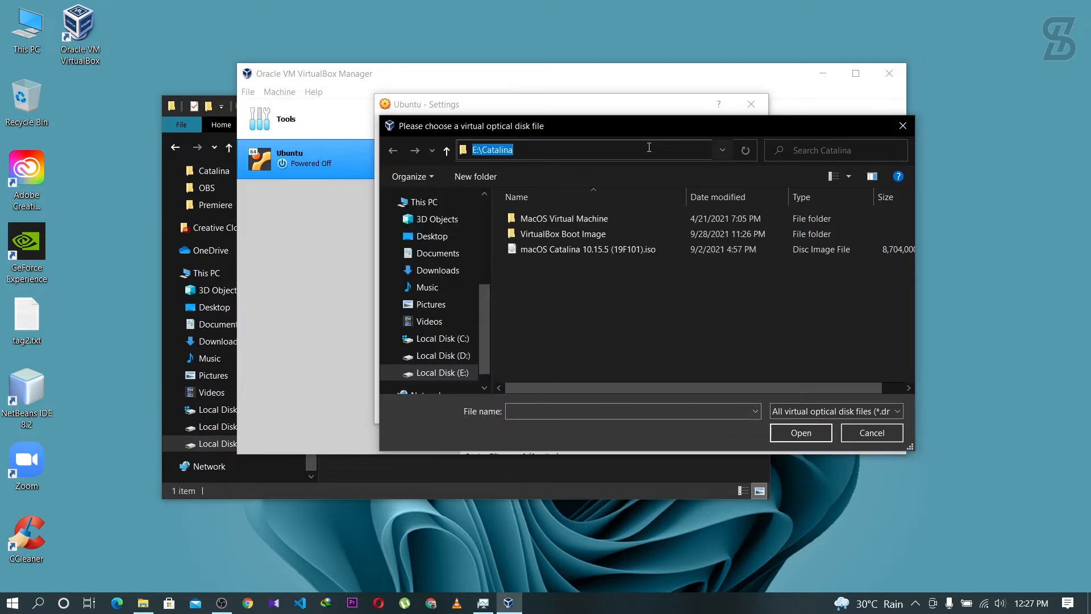
key(ctrl+v)
key(Return)
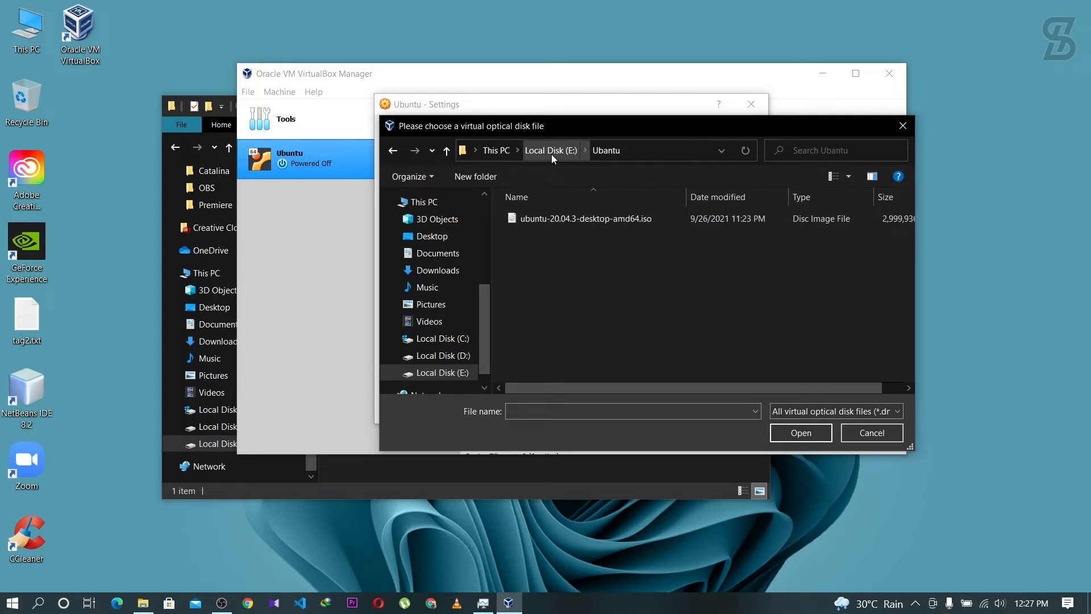
Load ubuntu-20.04.3-desktop-amd64.iso into the optical drive and save the machine's settings.
click(548, 219)
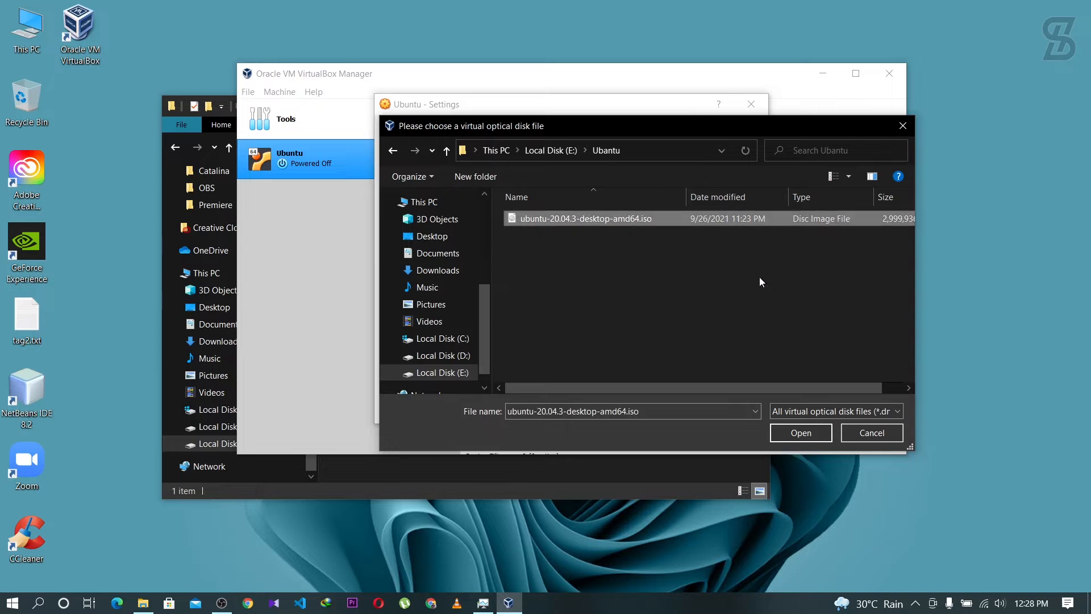
click(793, 436)
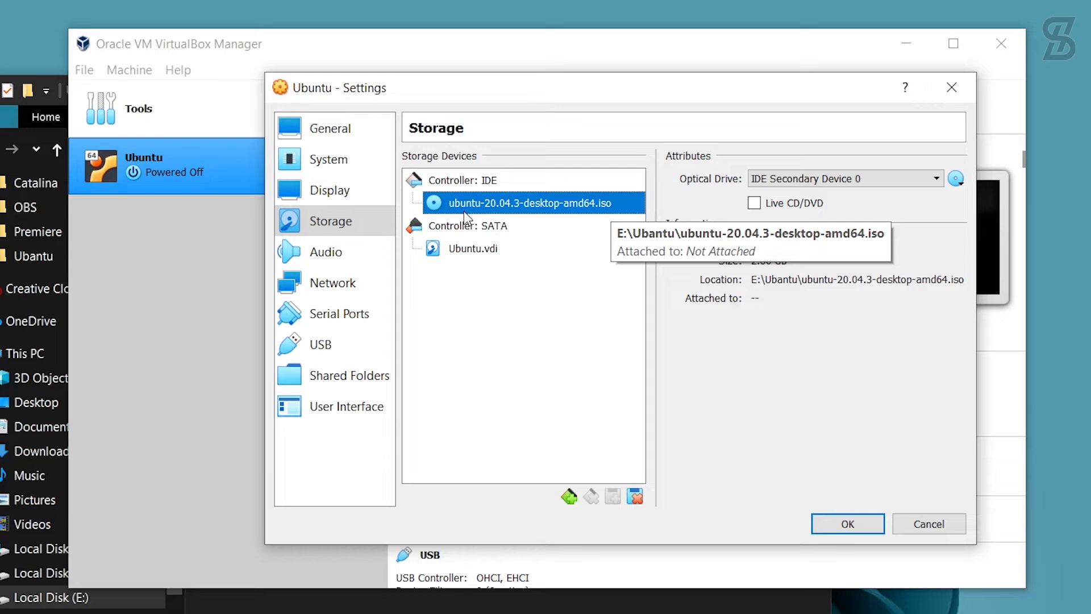
click(843, 526)
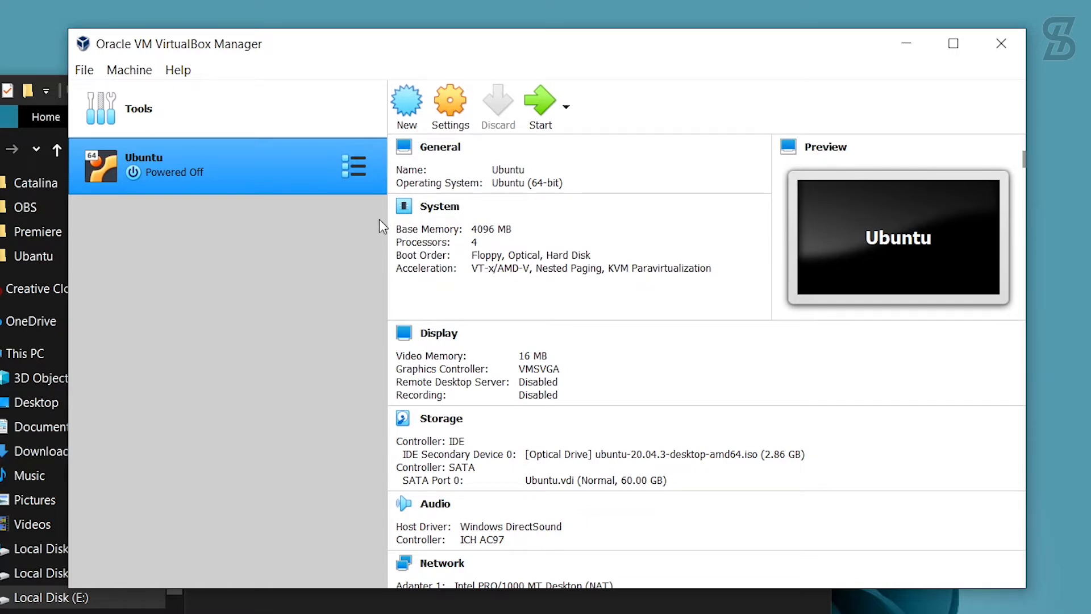
Start the Ubuntu machine and begin installing in English with the English (US) keyboard, normal installation, updates and third-party software.
click(537, 104)
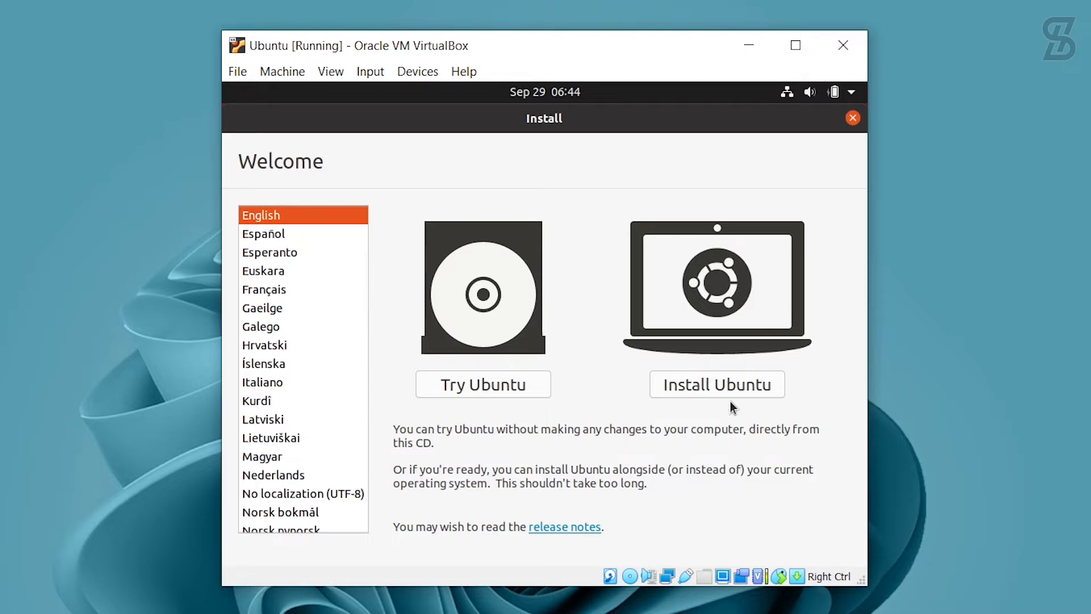
click(710, 388)
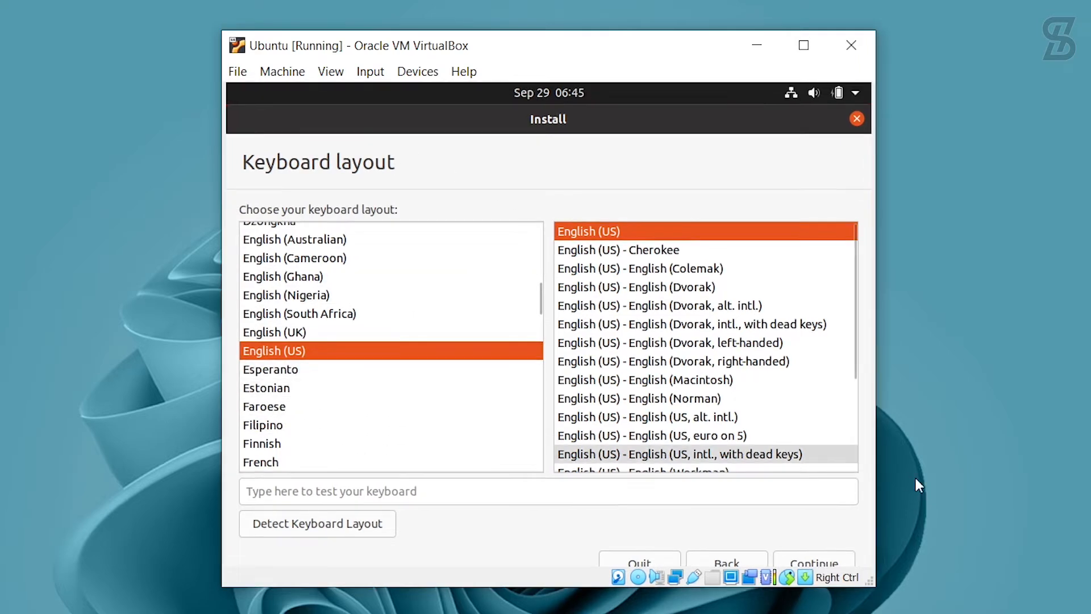
click(812, 563)
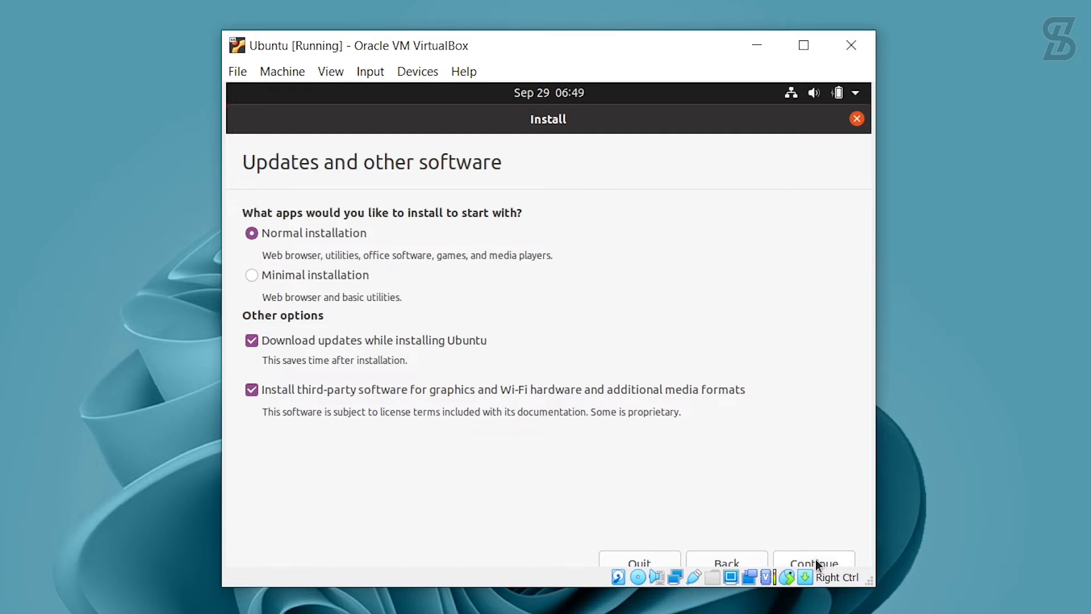
click(816, 559)
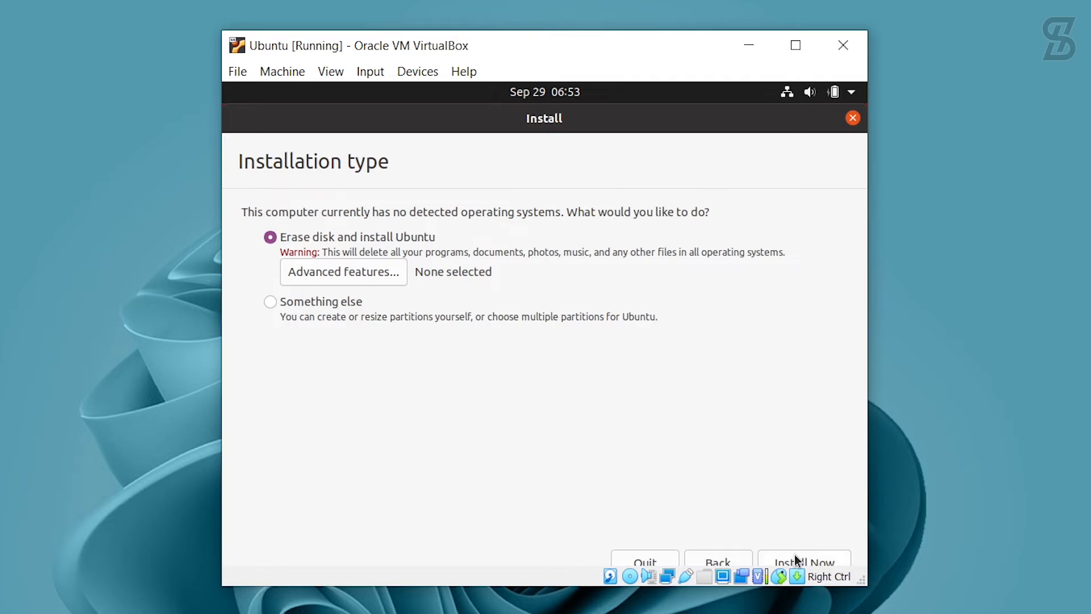
Install with Erase disk and install Ubuntu, approve writing the changes to disk, and accept Dhaka as the location.
click(795, 560)
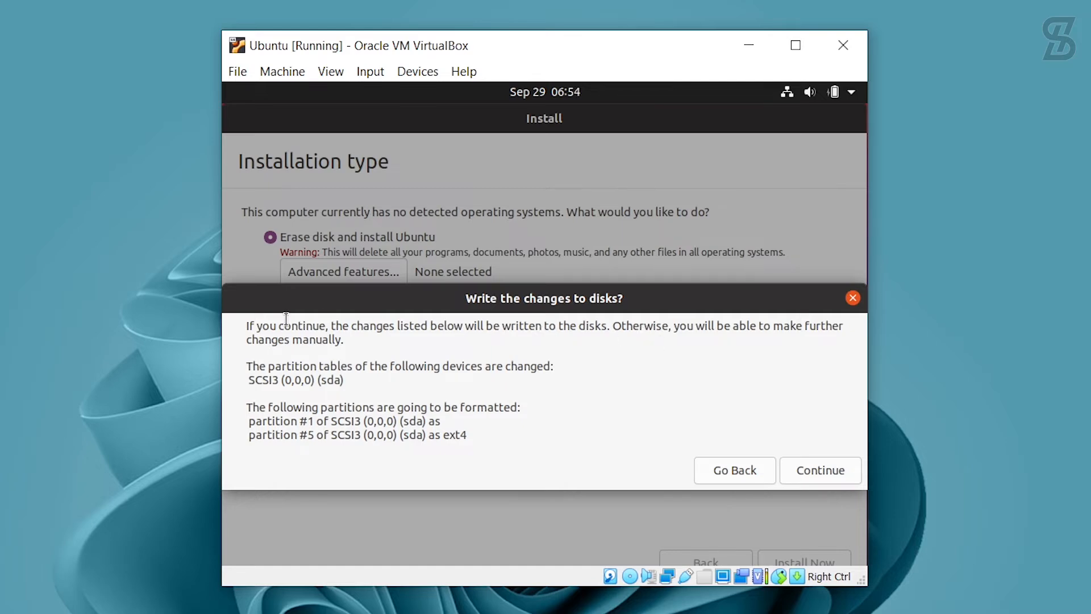
click(819, 471)
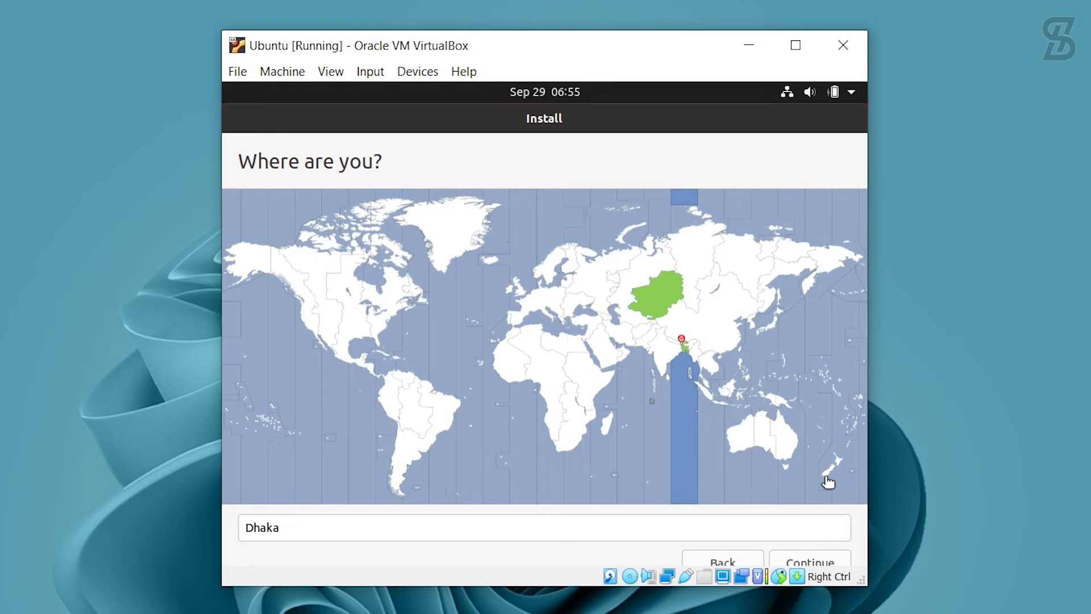
click(818, 561)
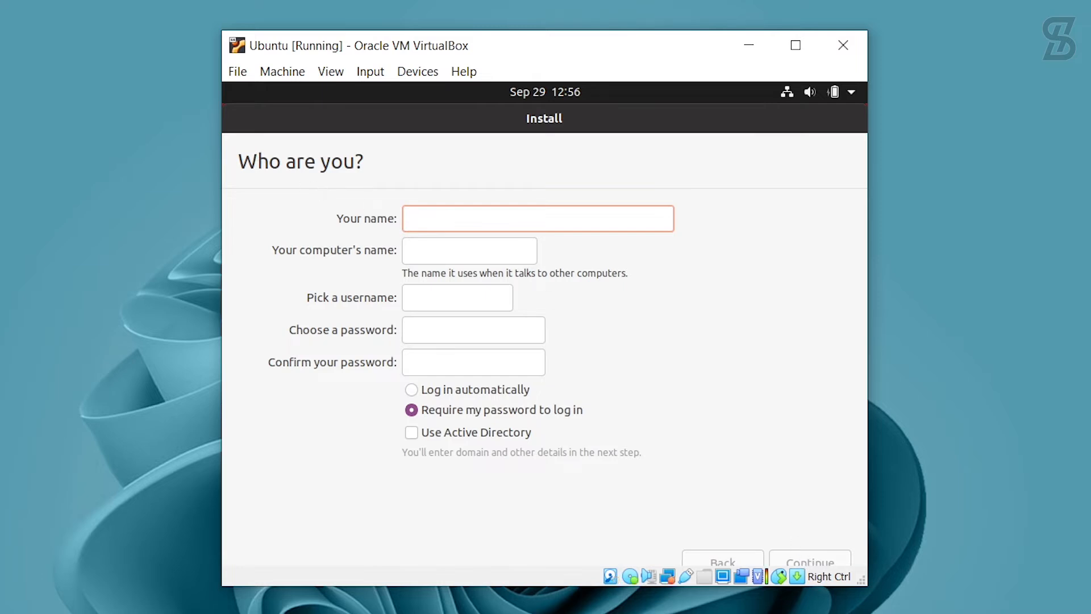
Enter the account holder's full name and remove the "-VirtualBox" suffix from the computer's name.
text(sazid habib)
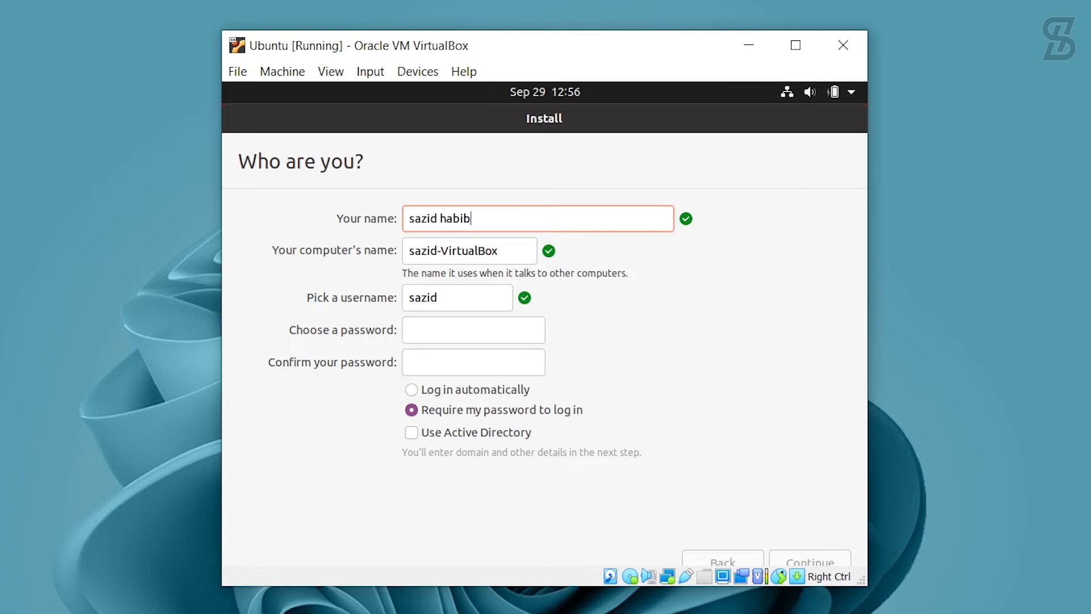
double_click(445, 251)
key(BackSpace)
key(BackSpace)
Enter and confirm the account password, keeping Require my password to log in, and continue the installation.
click(473, 331)
text(●●)
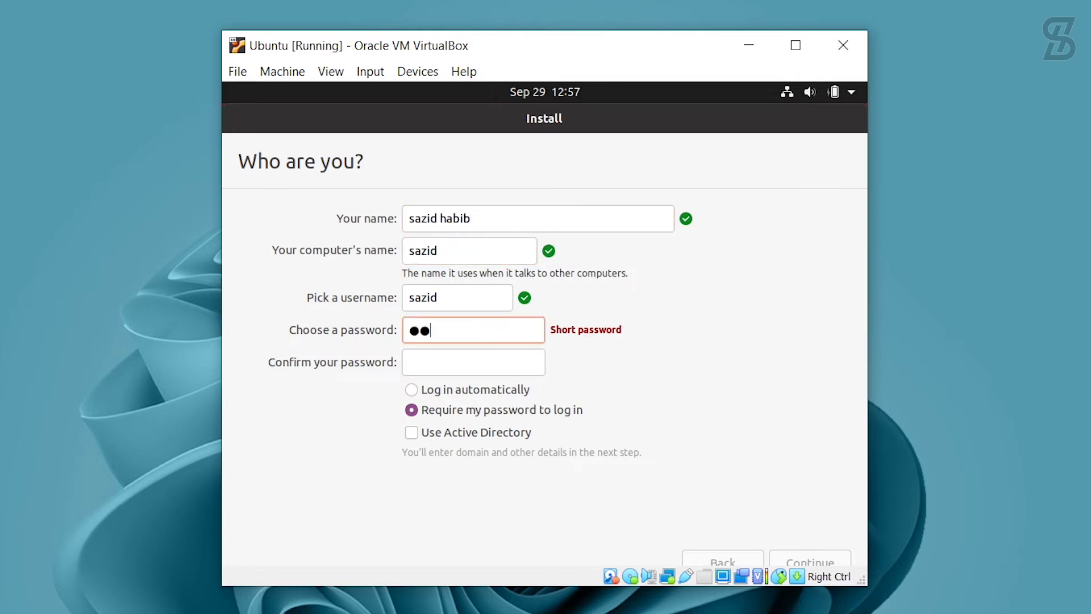
text(●●●)
click(477, 358)
text(●●●●●)
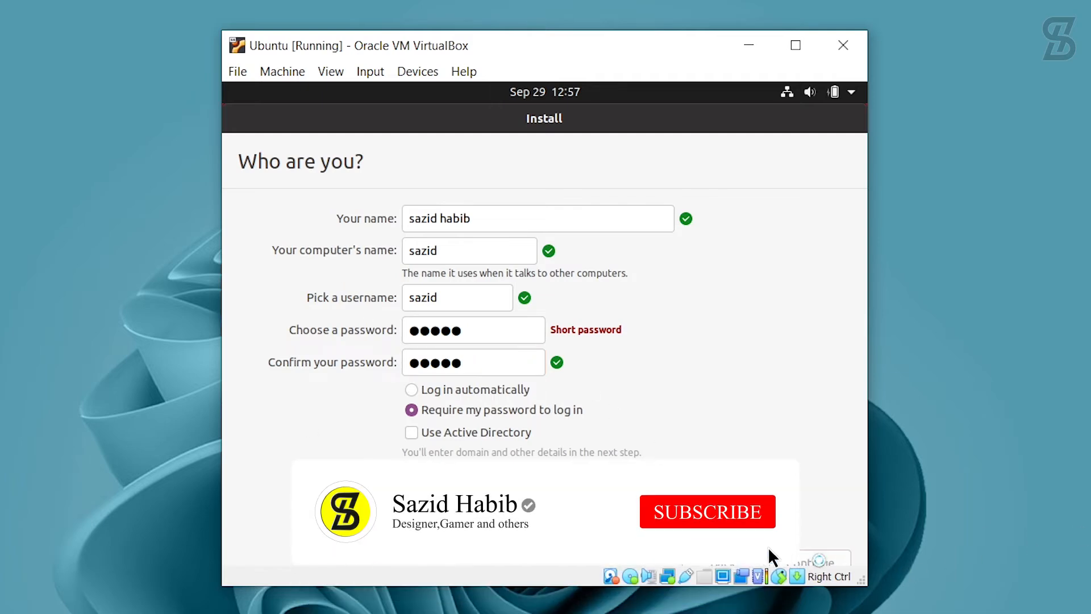
click(817, 555)
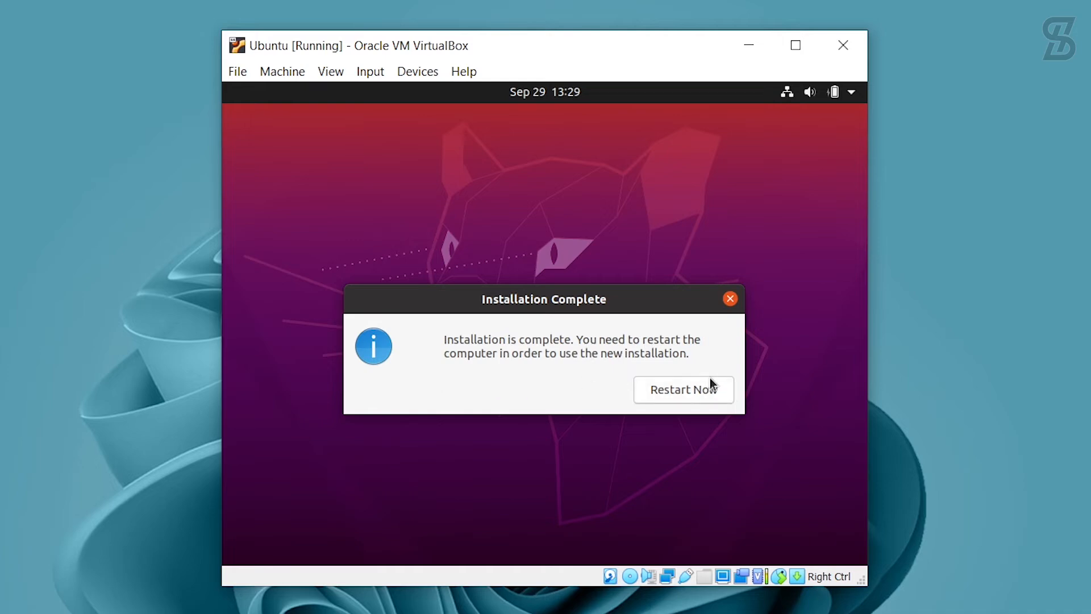
Restart the virtual machine after the installation and continue past the installation medium removal screen to the login screen.
click(677, 392)
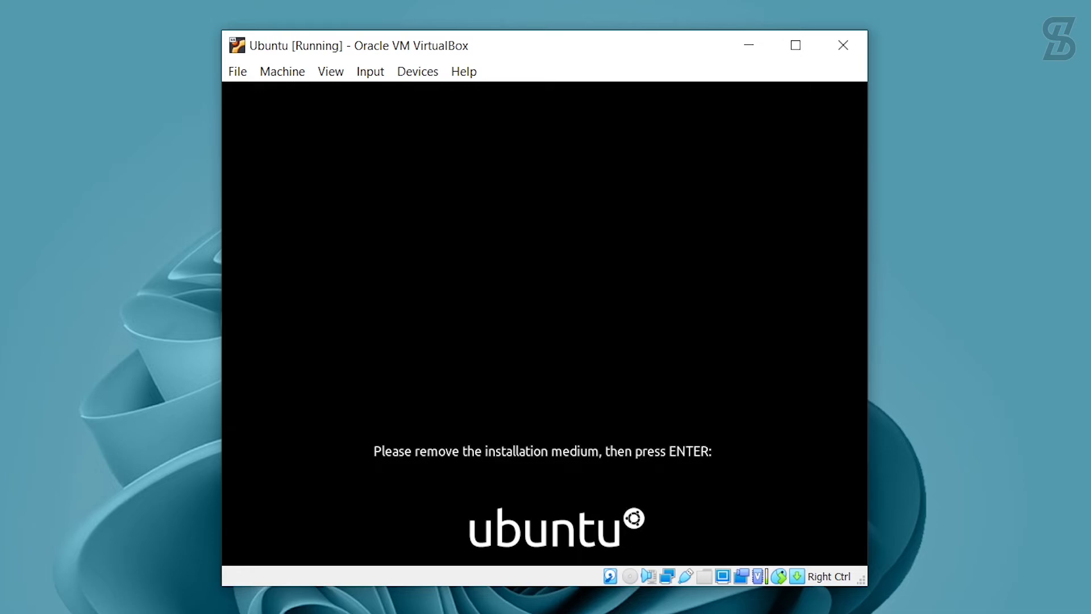
key(Return)
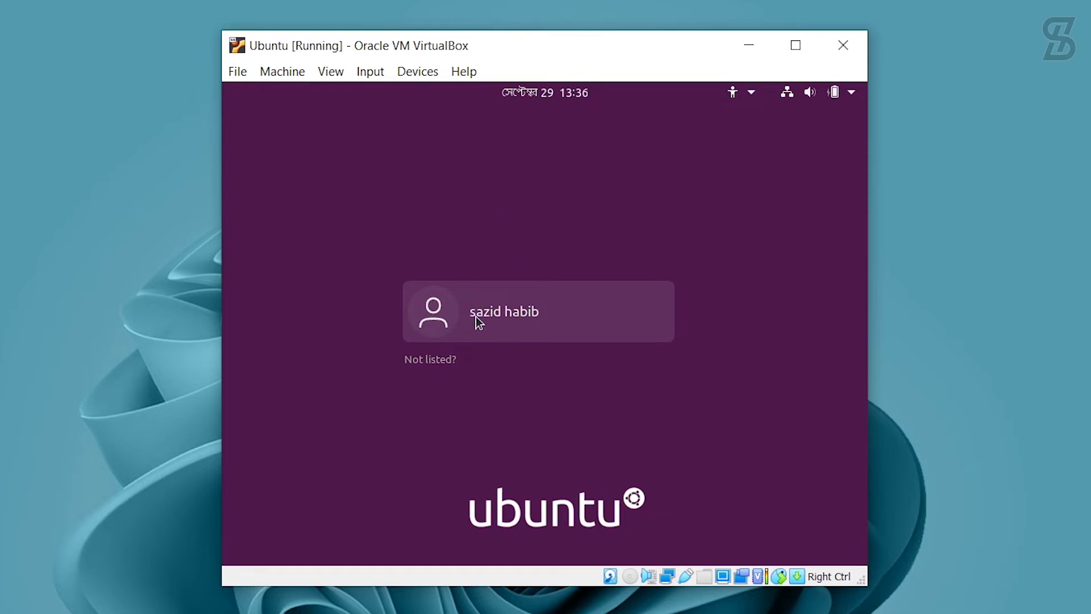
Log in to the listed user account by entering the account password.
click(506, 313)
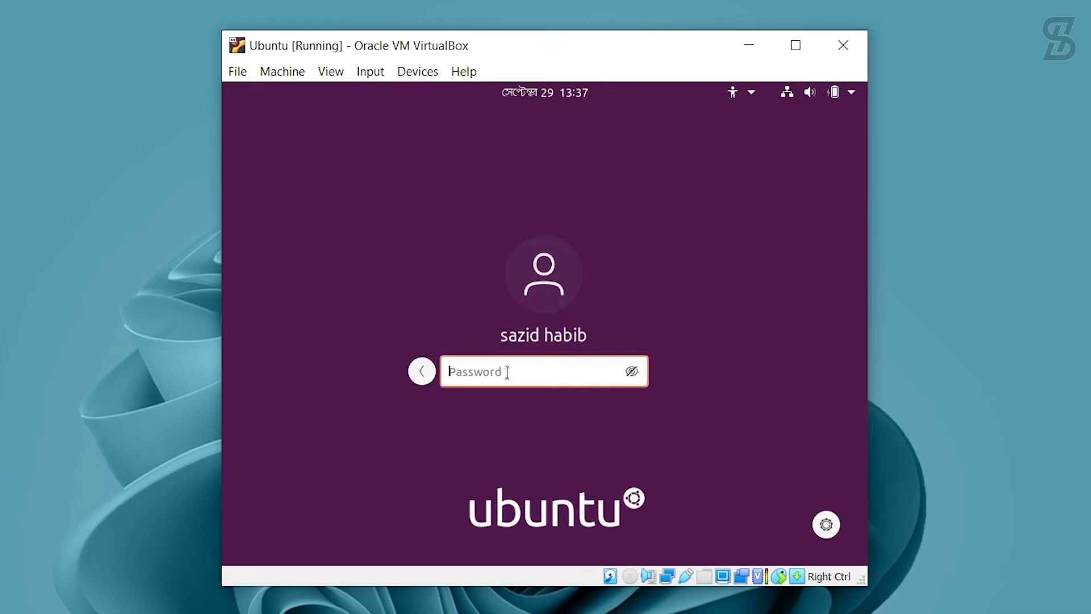
text(•••••)
key(Return)
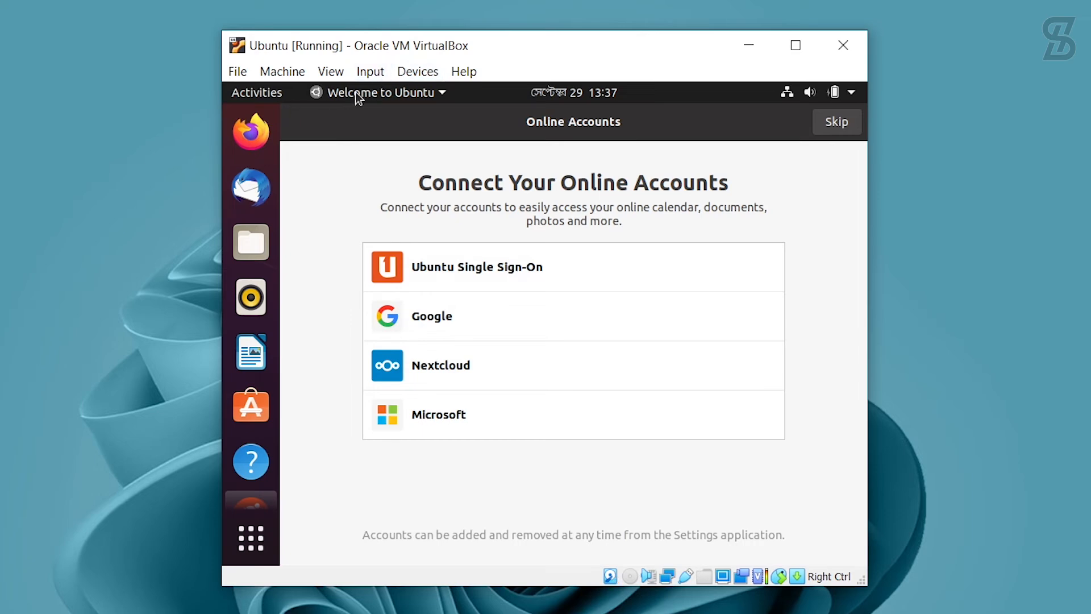
Skip connecting online accounts and finish the Ubuntu welcome setup, keeping Yes, send system info to Canonical and Location Services off.
click(836, 122)
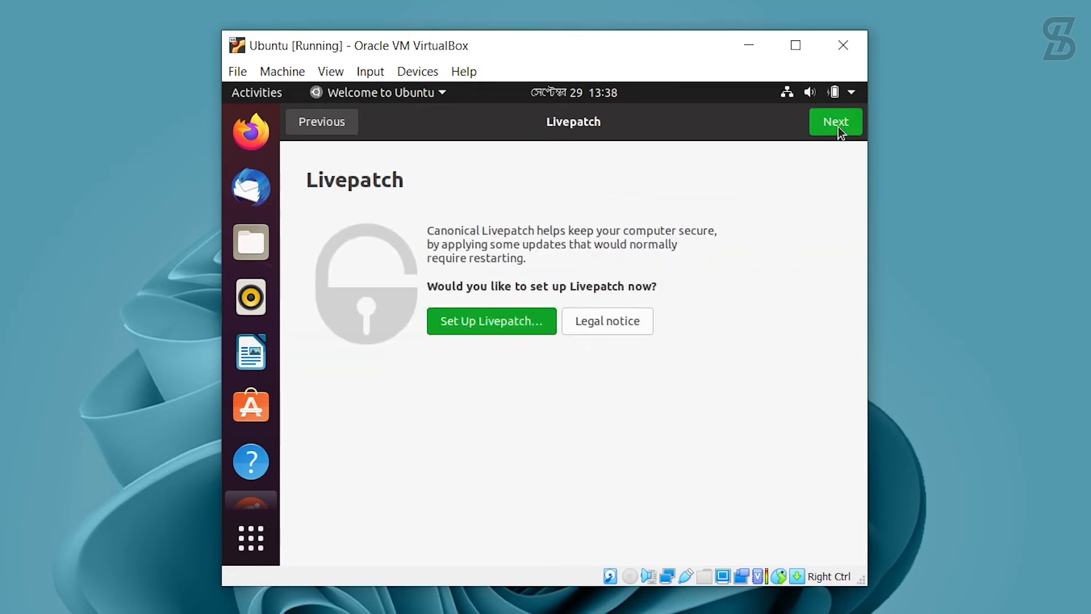
click(838, 127)
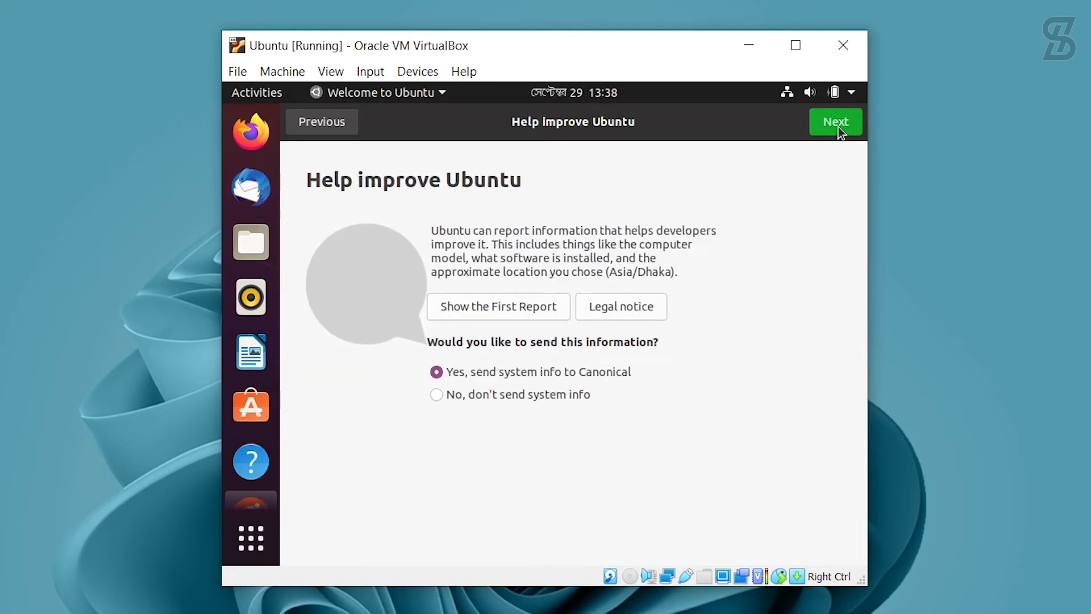
click(837, 127)
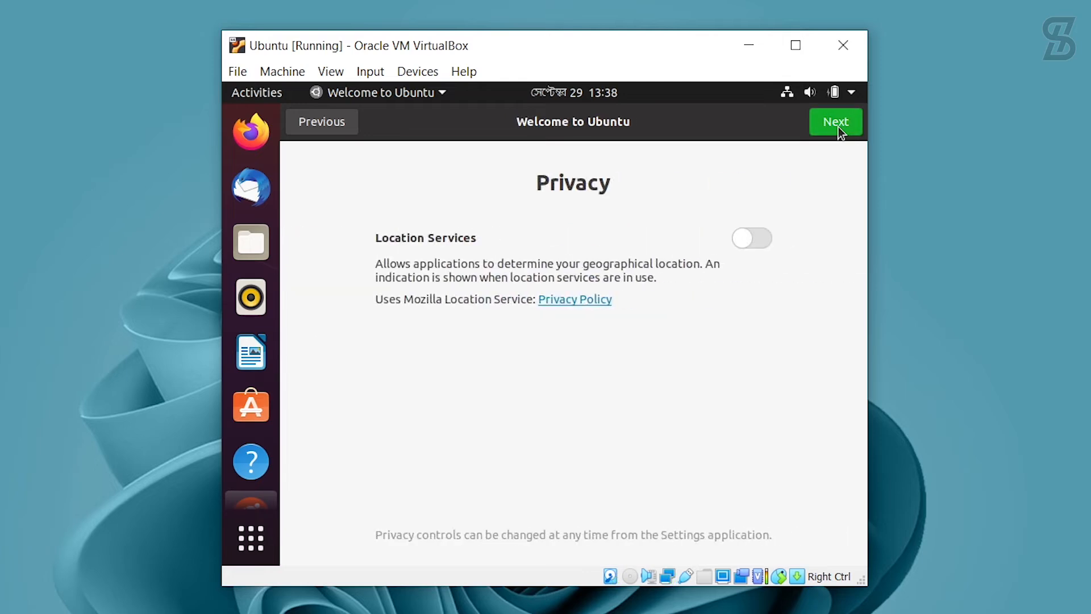
click(839, 128)
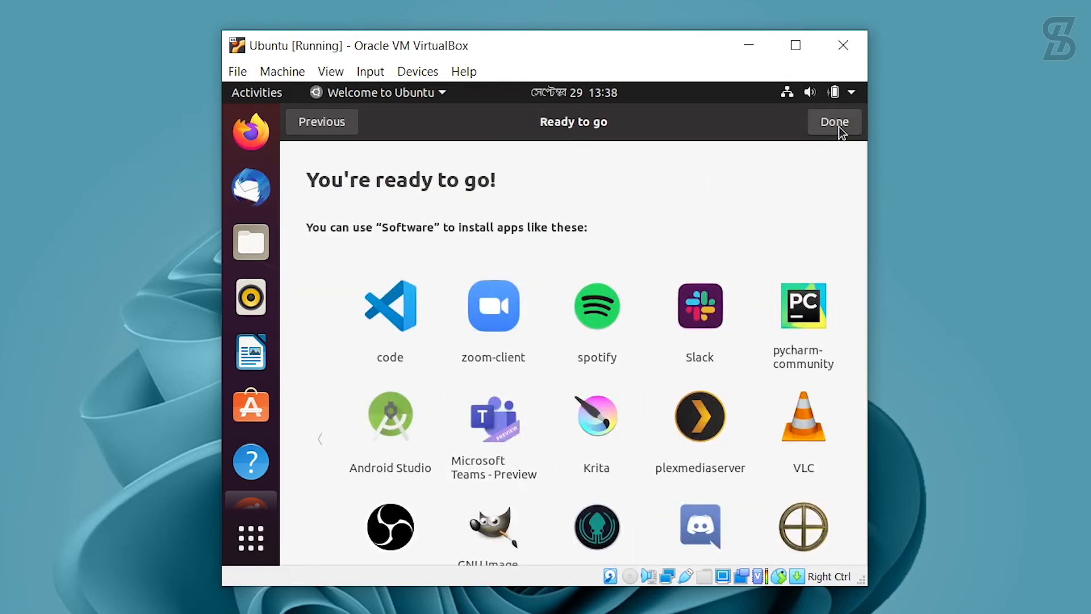
click(839, 127)
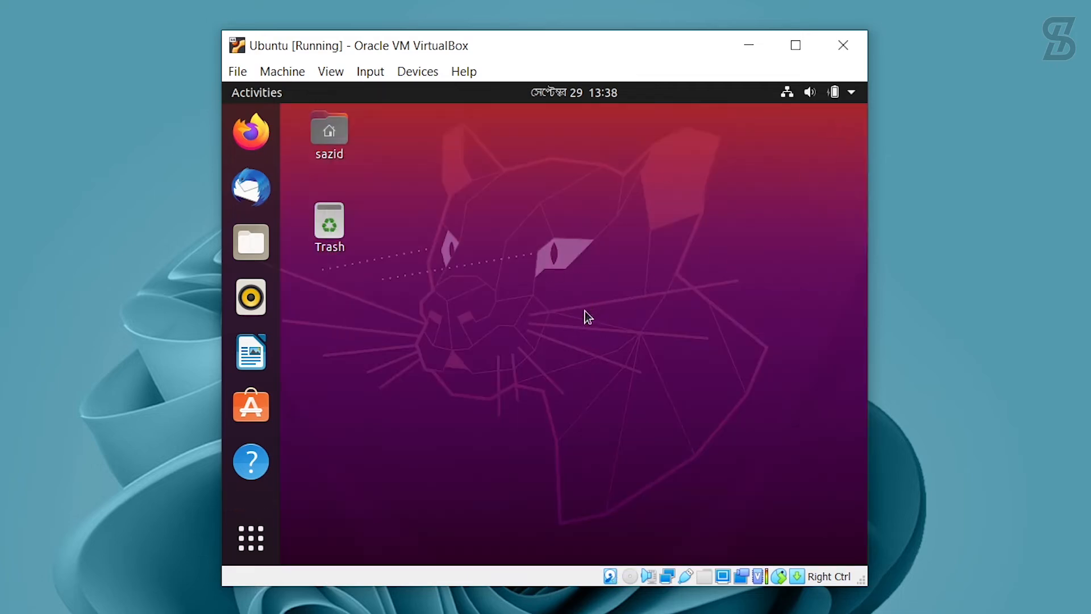
Browse the frequent and full application lists, and examine the hardware and operating system details in the About section of Settings.
click(251, 538)
click(494, 534)
click(598, 526)
click(851, 96)
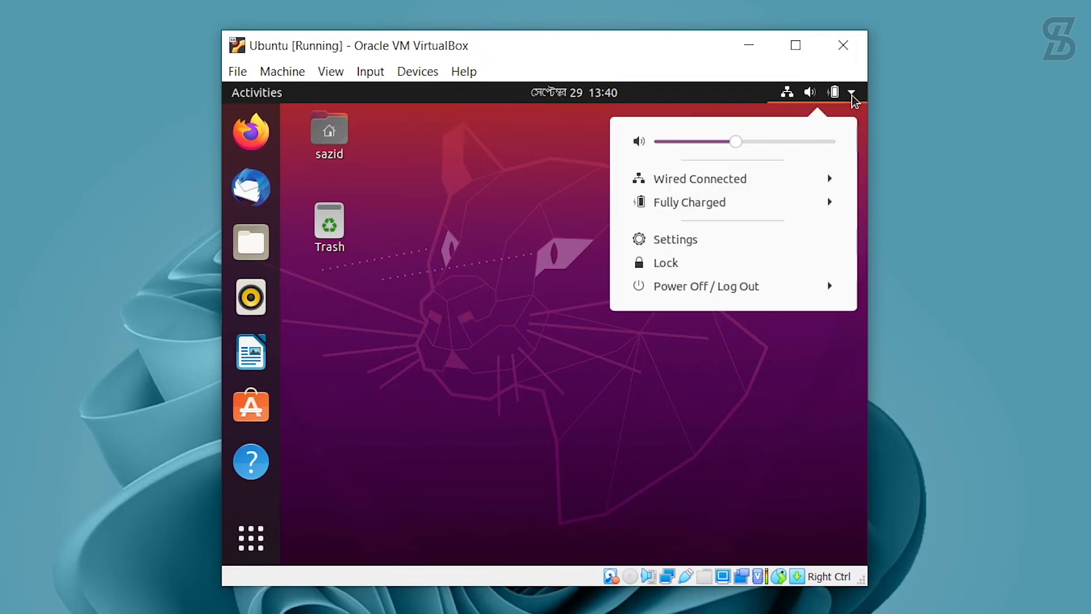
click(677, 242)
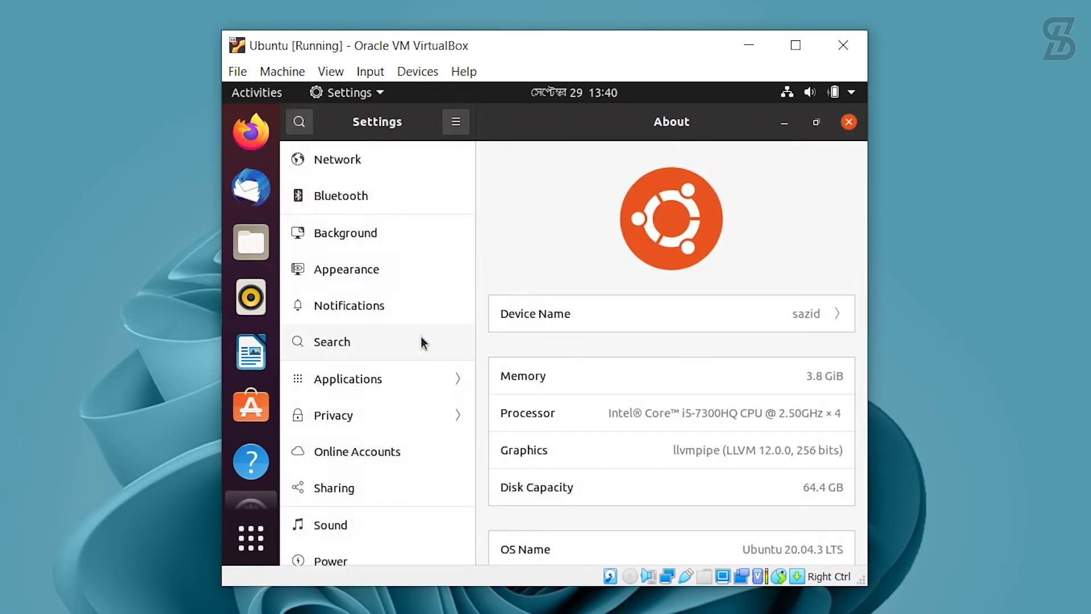
scroll(358, 360, down, 3)
scroll(354, 364, down, 6)
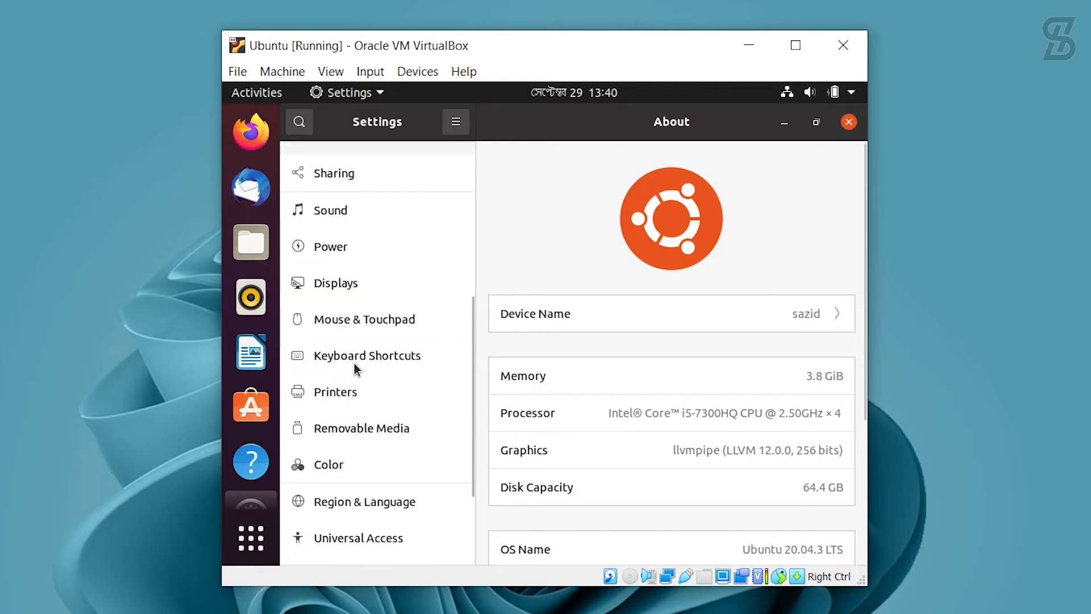
scroll(353, 363, down, 3)
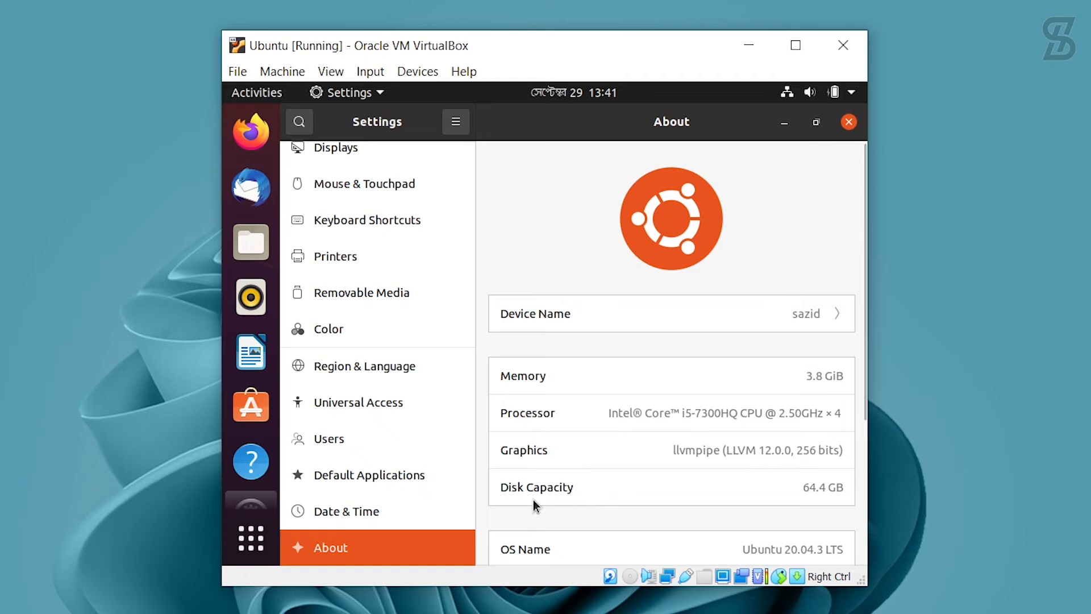
scroll(608, 502, down, 2)
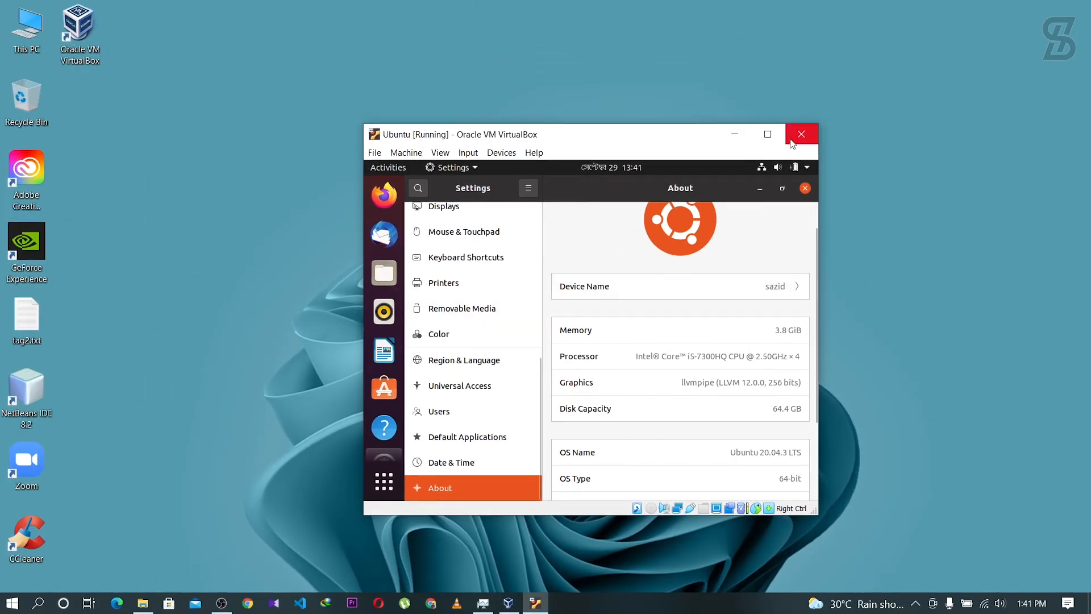
Check how the guest display fits the maximized virtual machine window, close Settings, and restore the window size.
click(768, 136)
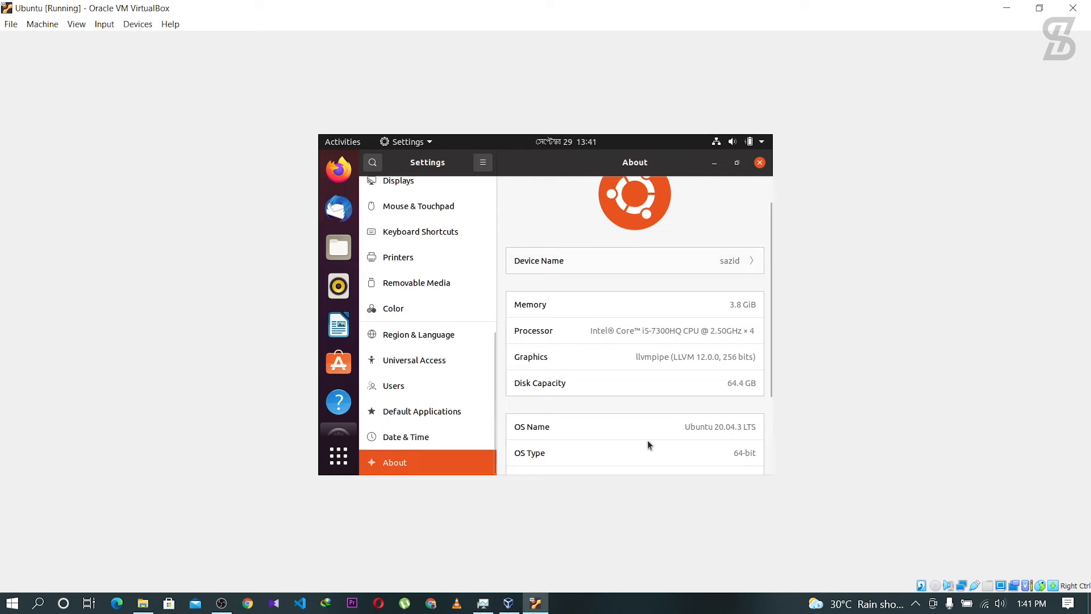
click(759, 163)
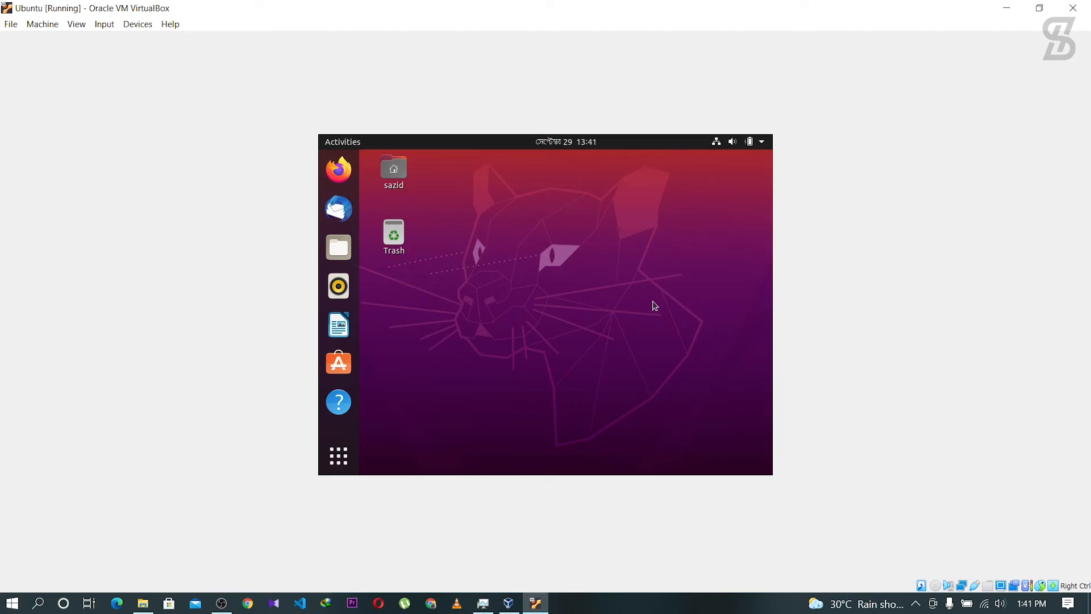
click(335, 457)
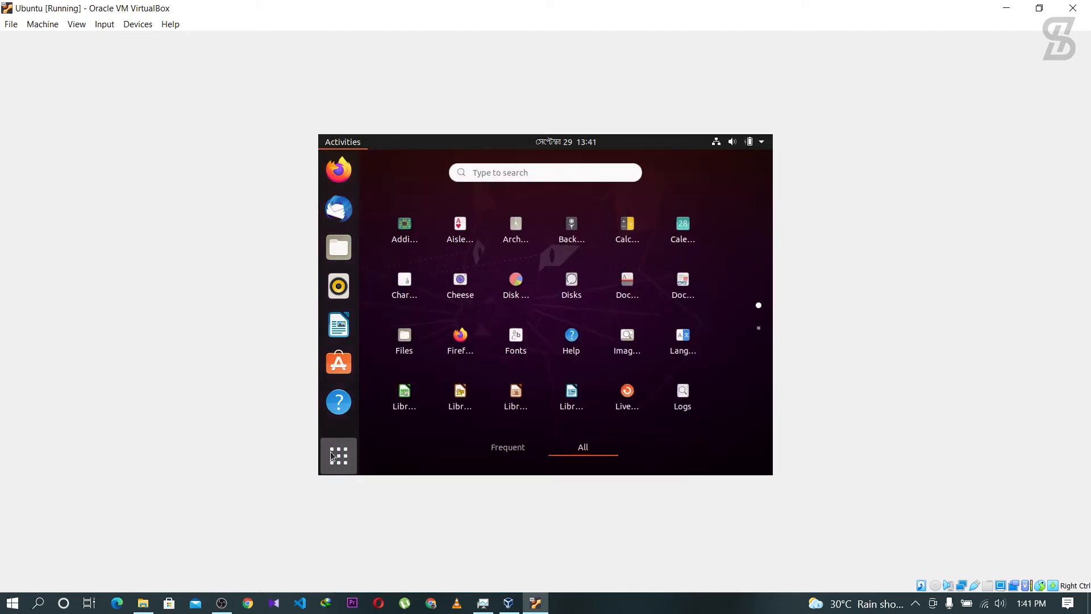
click(333, 456)
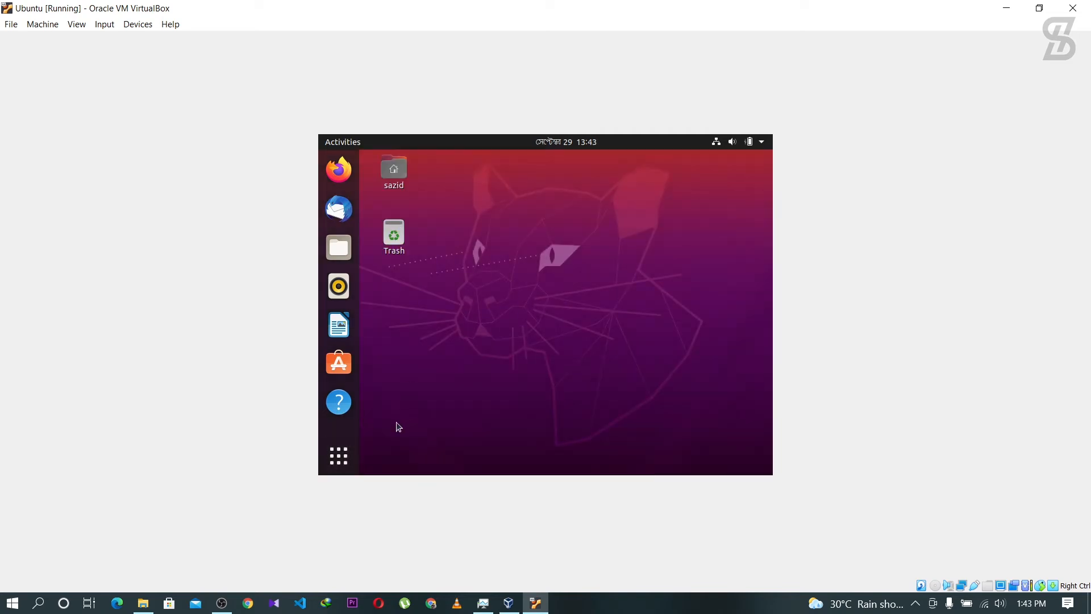
click(1039, 8)
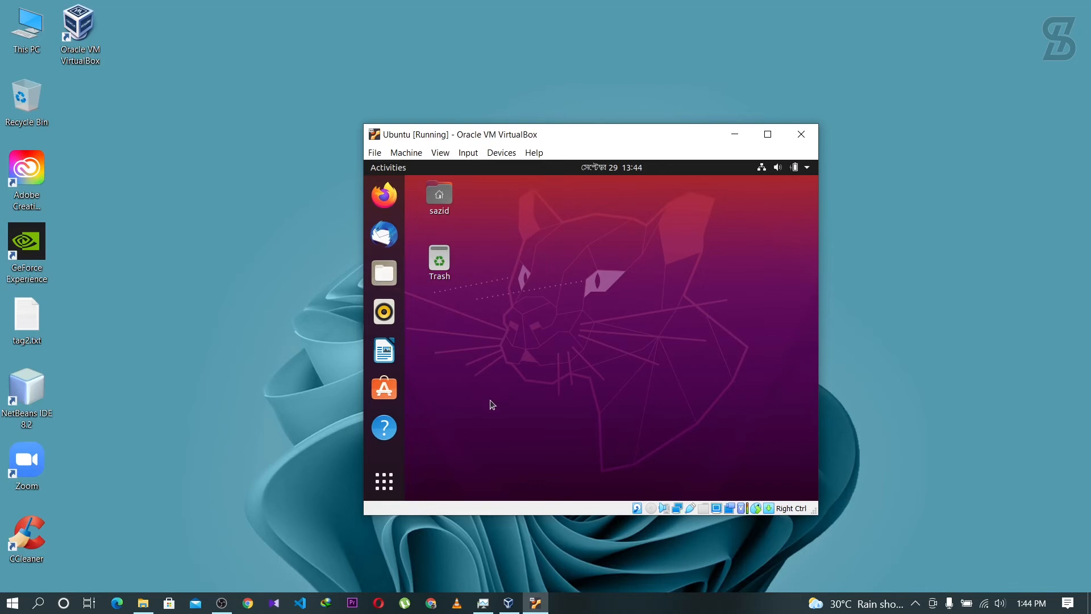
Search the applications for "ter" and open Terminal.
click(382, 481)
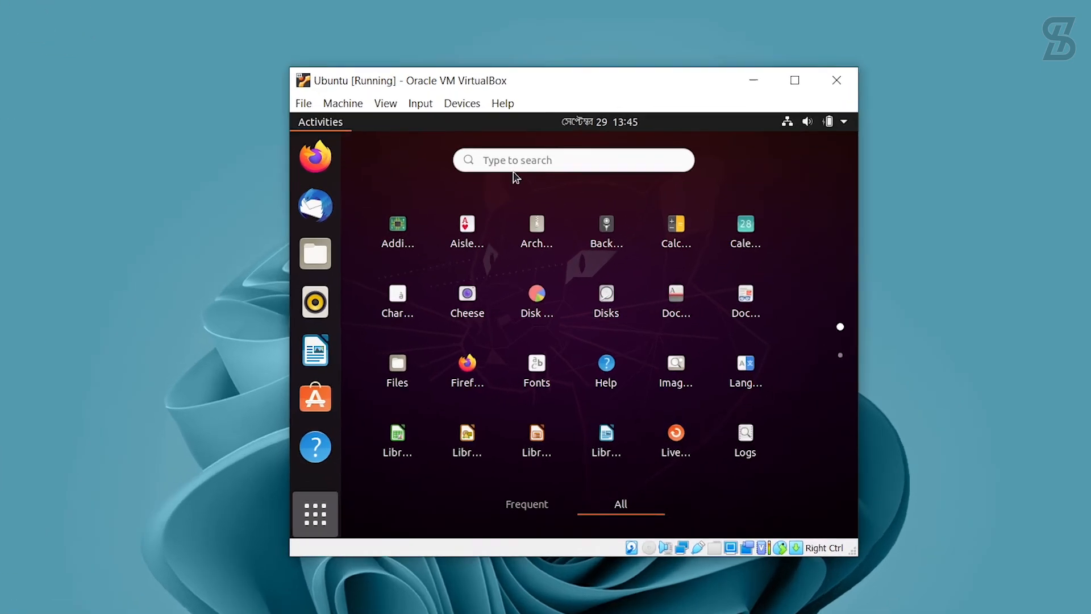
click(530, 201)
text(ter)
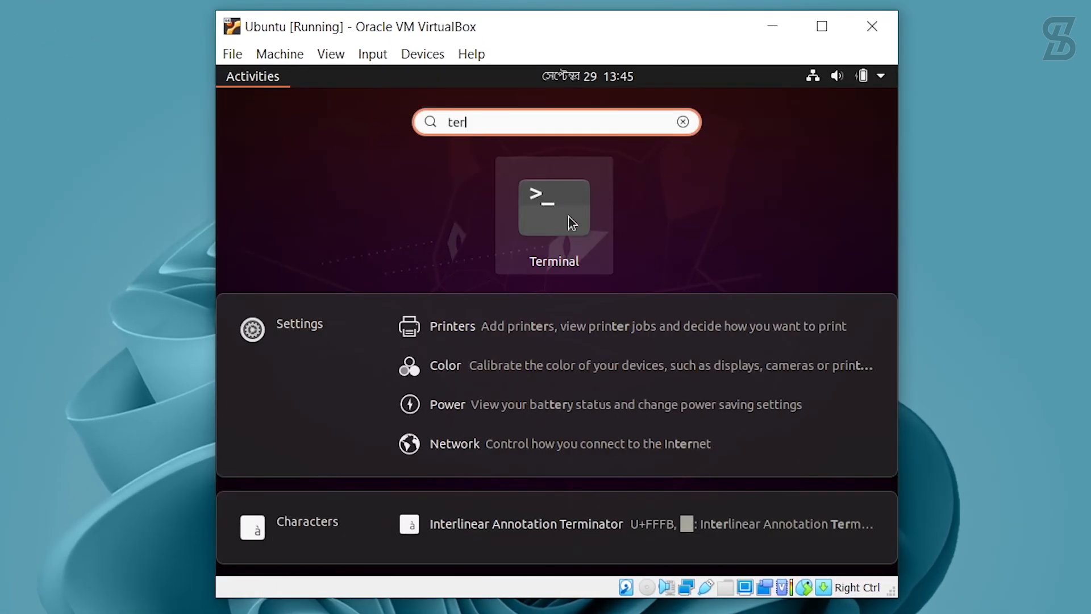
click(571, 220)
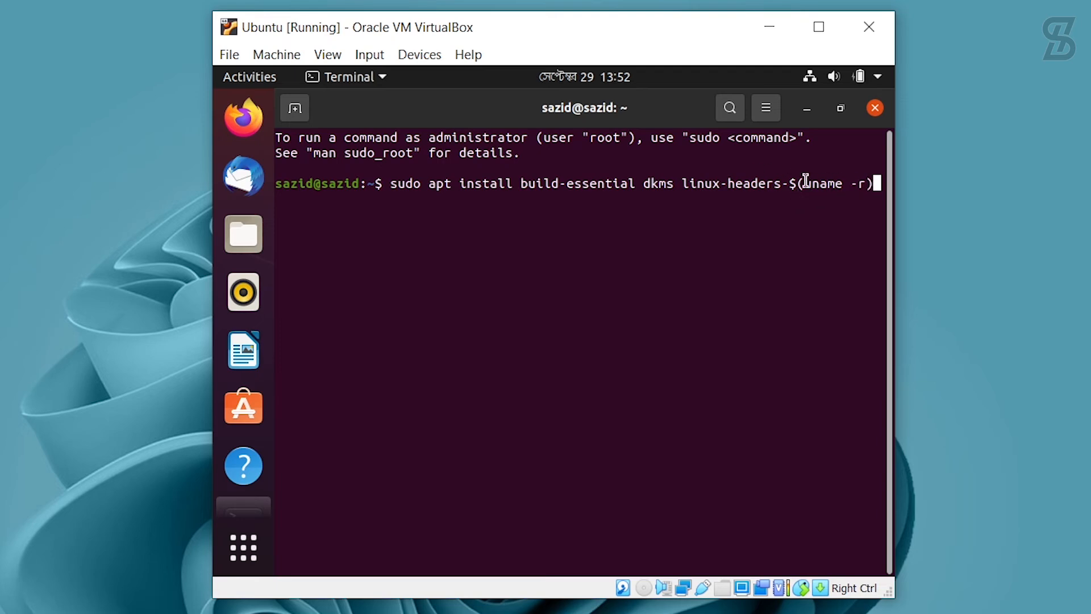
Run sudo apt install build-essential dkms linux-headers-$(uname -r) with the account password, approve the installation with Y, and close the terminal.
key(Return)
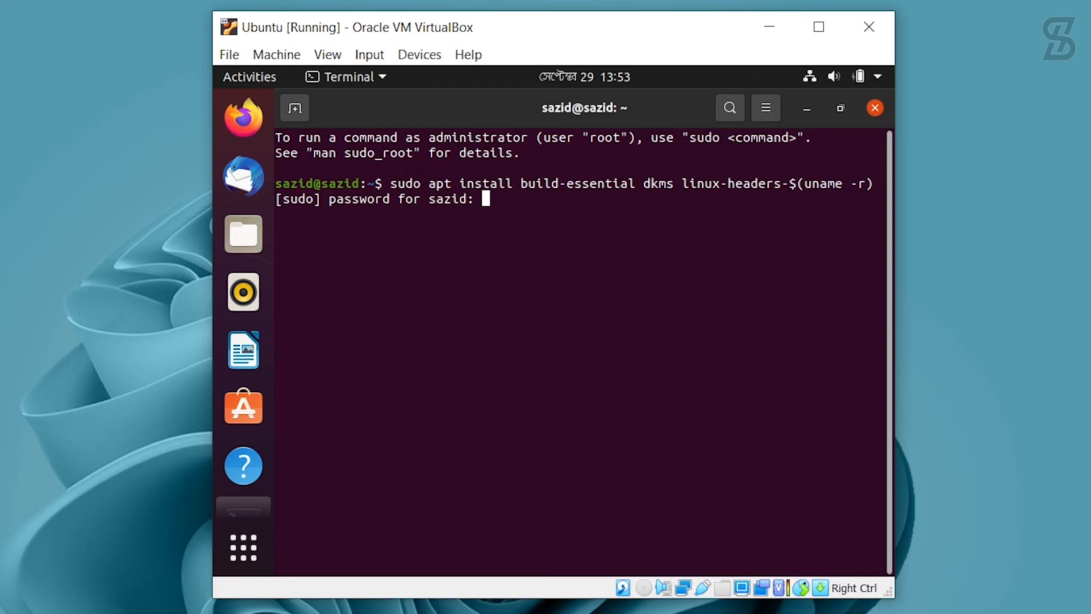
key(Return)
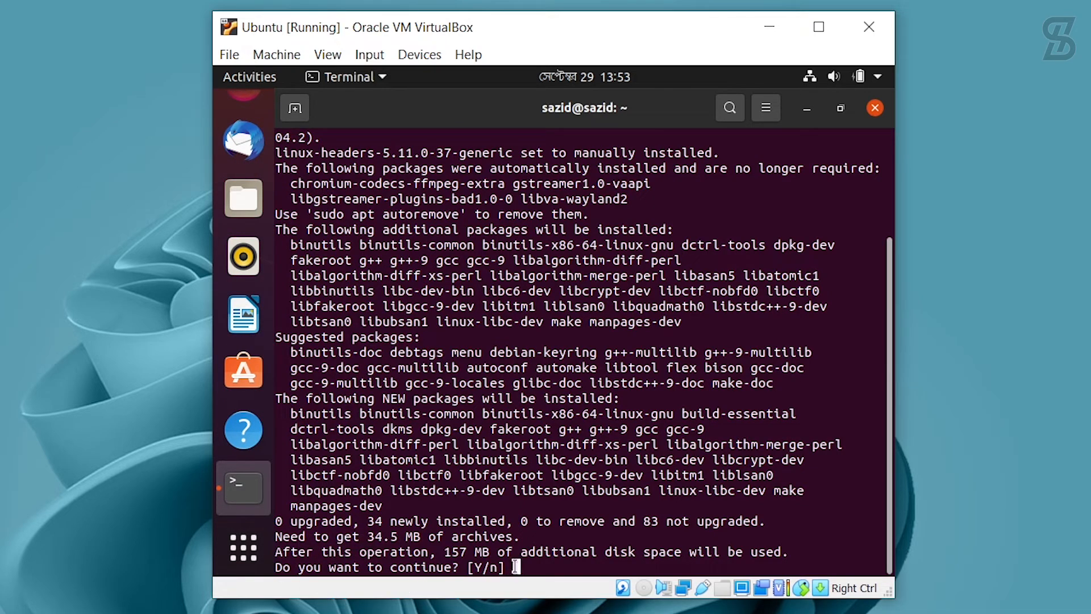
text(Y)
key(Return)
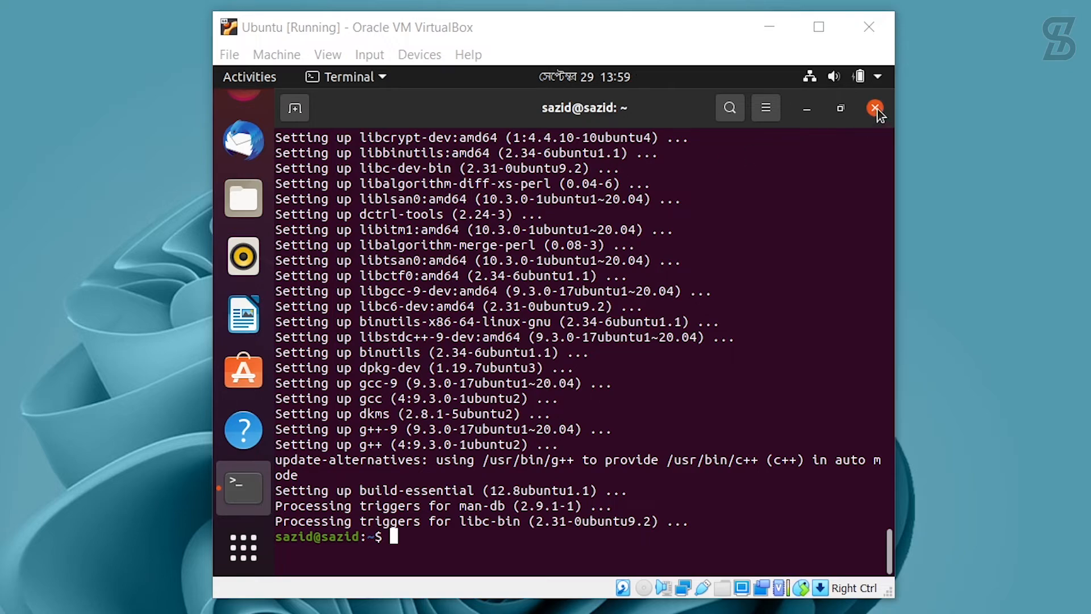
click(875, 108)
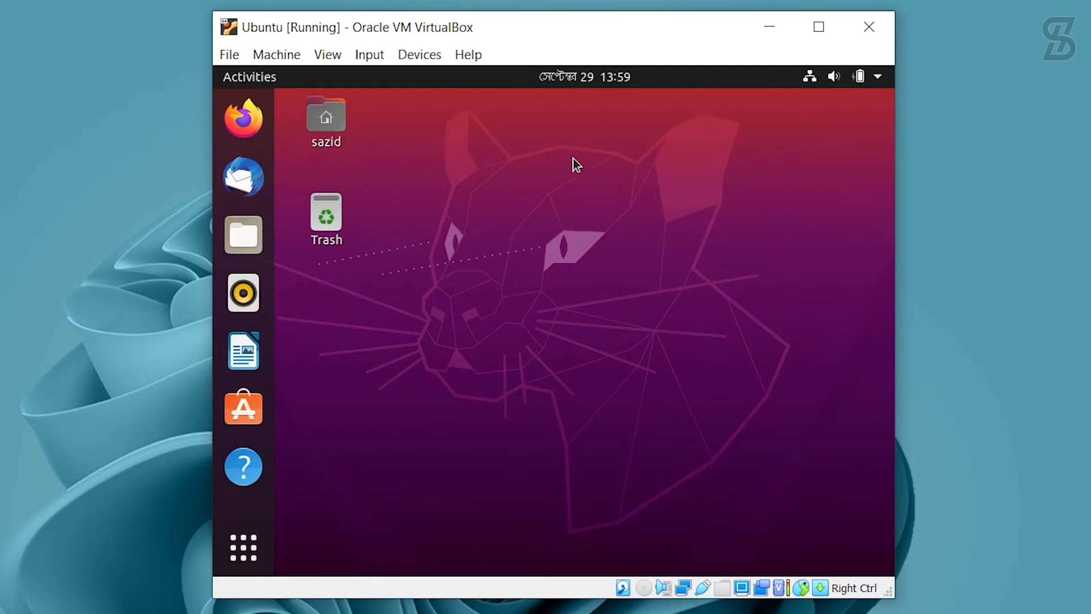
Insert the Guest Additions CD image, run its installer, authenticate with the account password, and close the finished installation window.
click(417, 56)
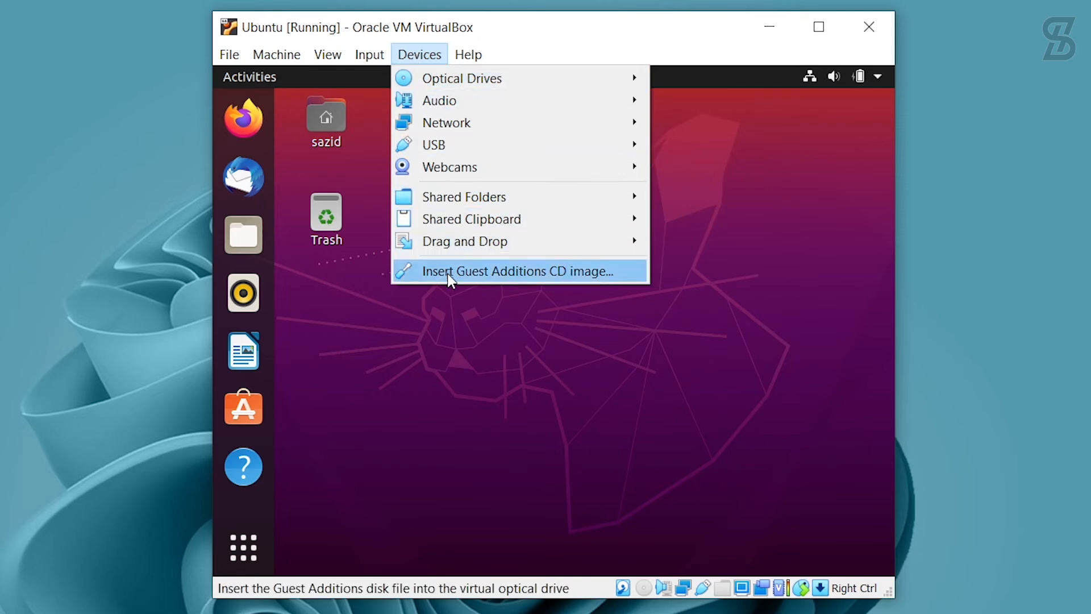
click(543, 271)
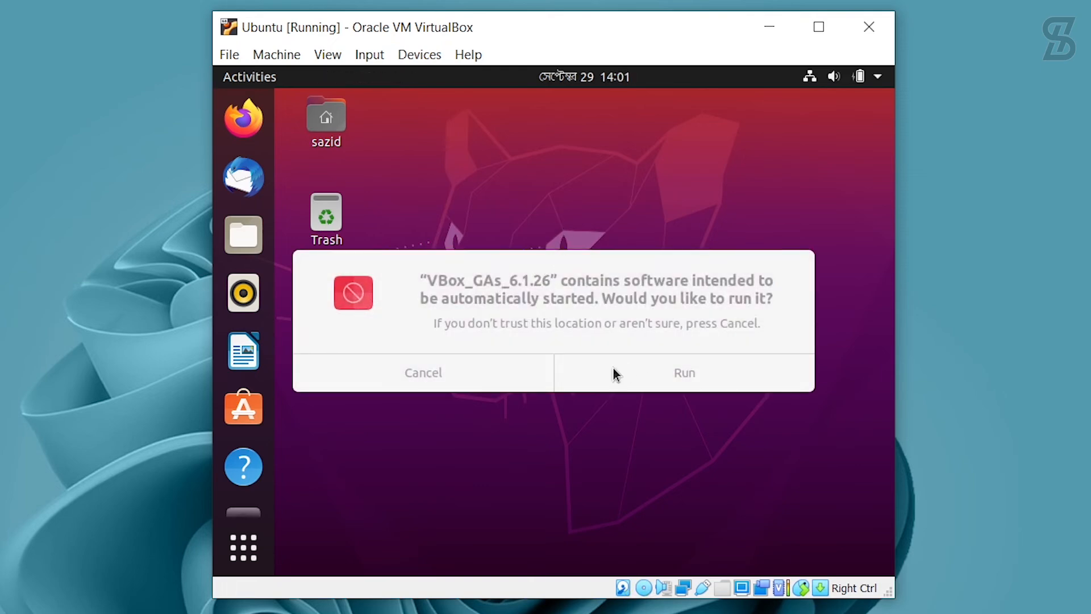
click(687, 373)
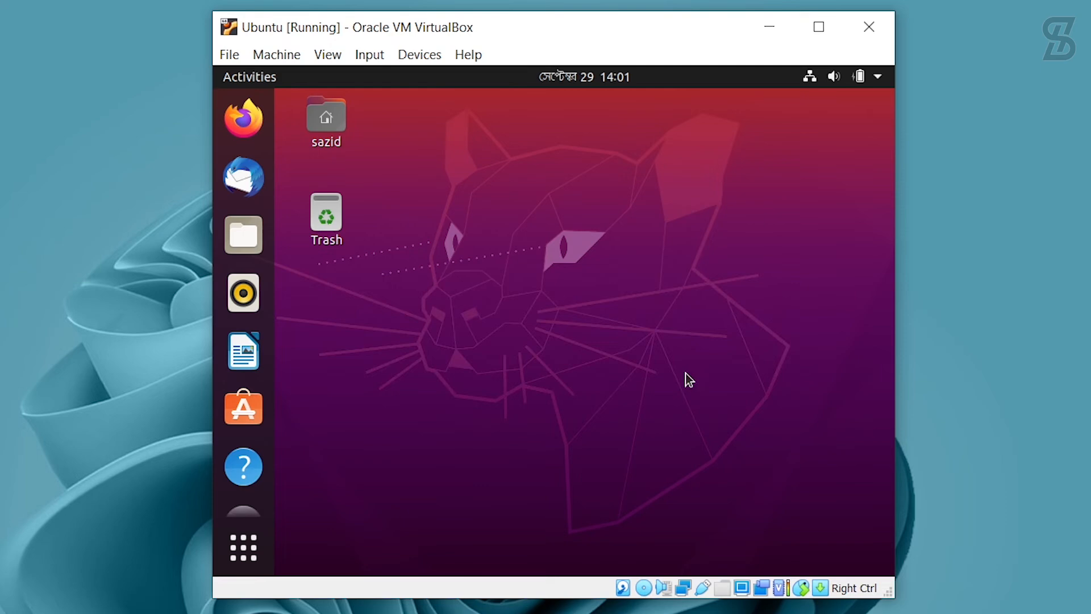
text(•••••)
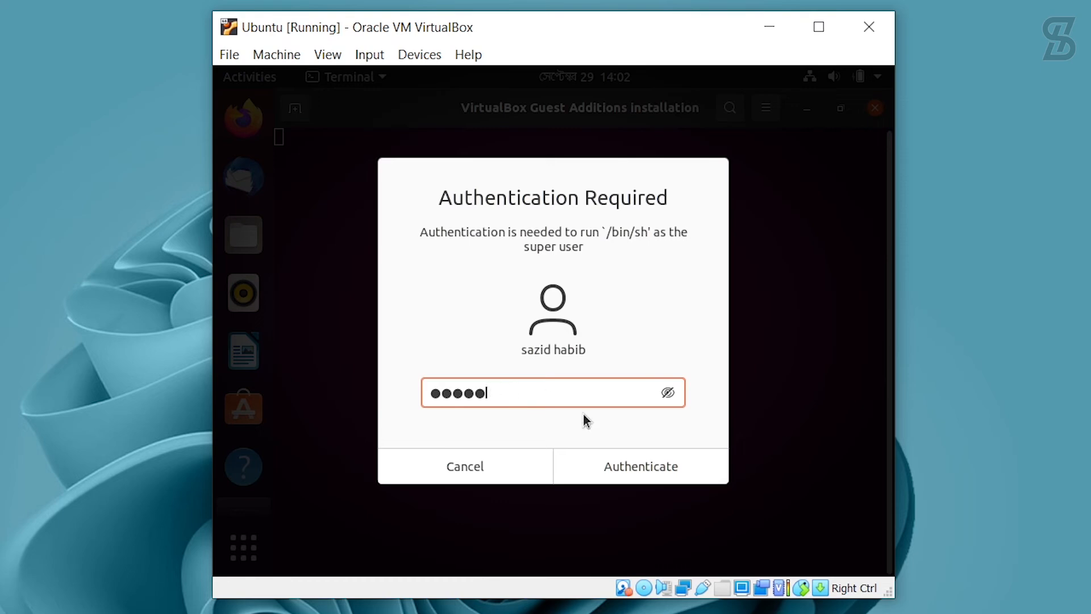
click(649, 465)
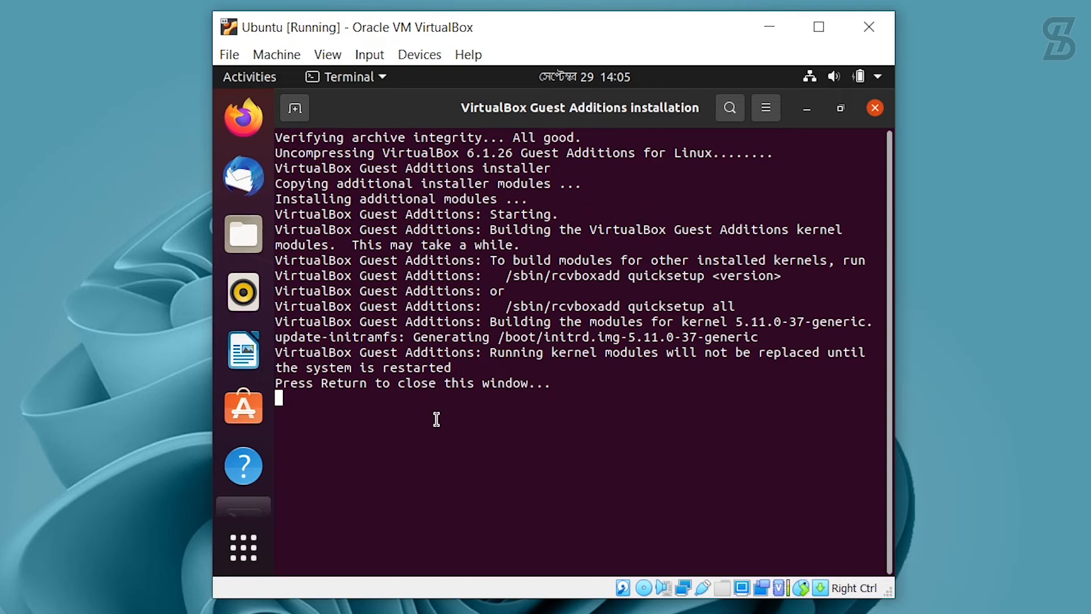
key(Return)
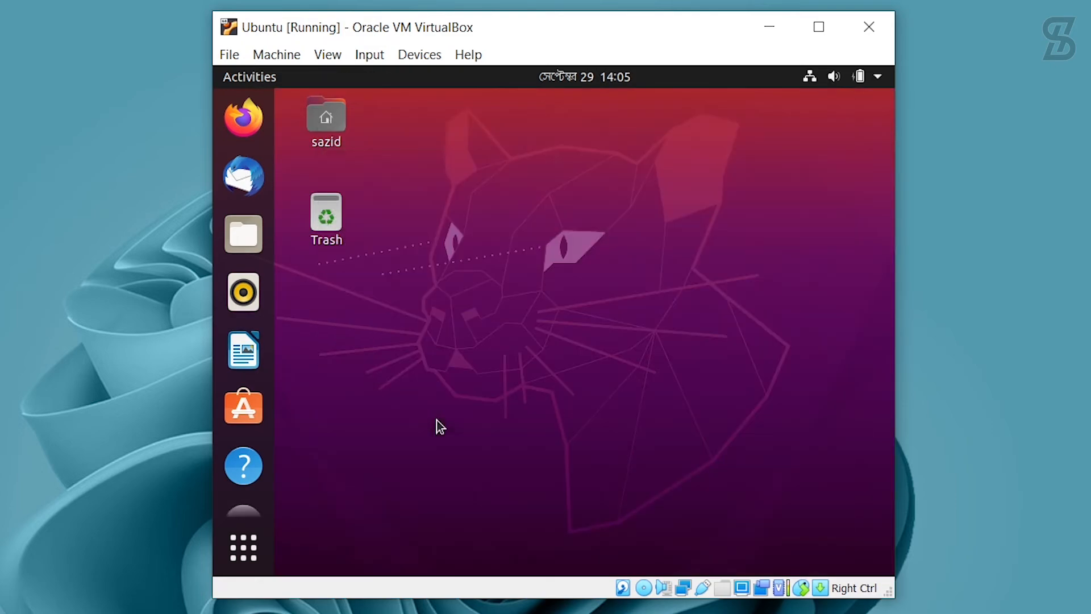
Power off the Ubuntu virtual machine and switch to the VirtualBox Manager.
click(880, 77)
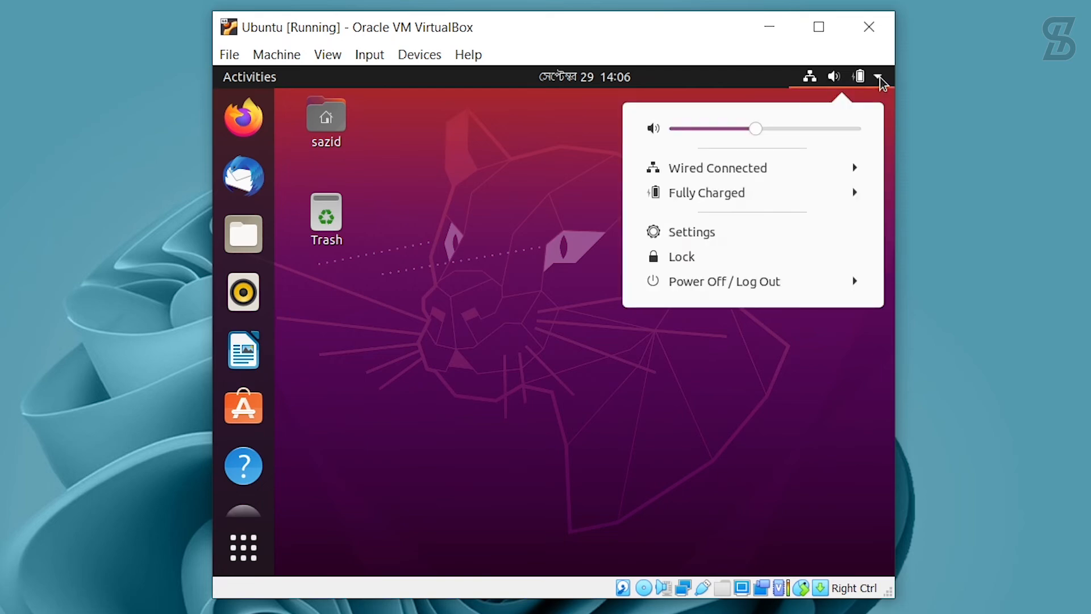
click(729, 285)
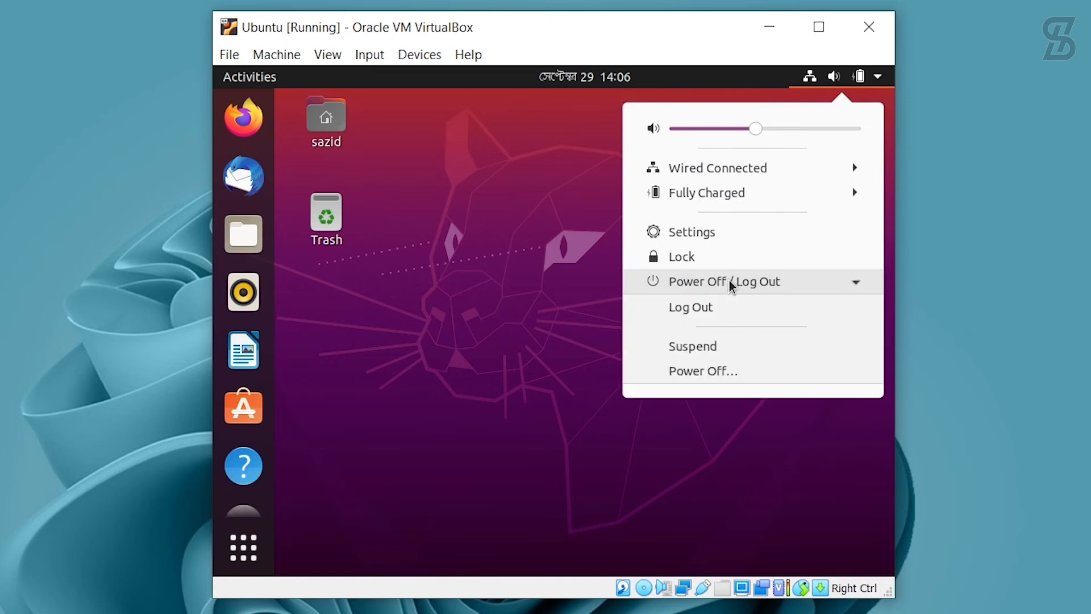
click(700, 373)
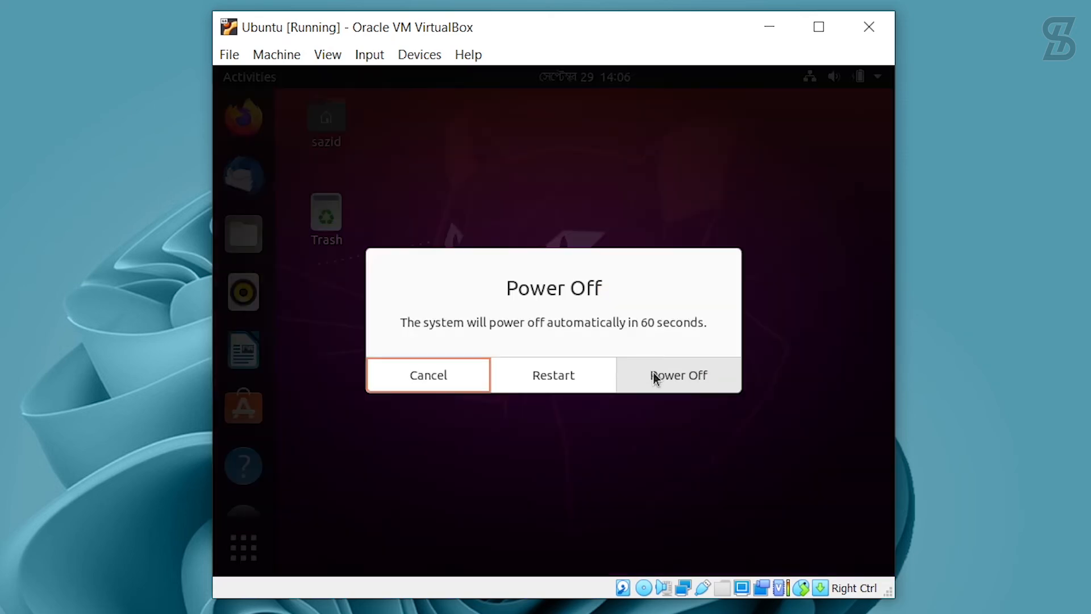
click(687, 376)
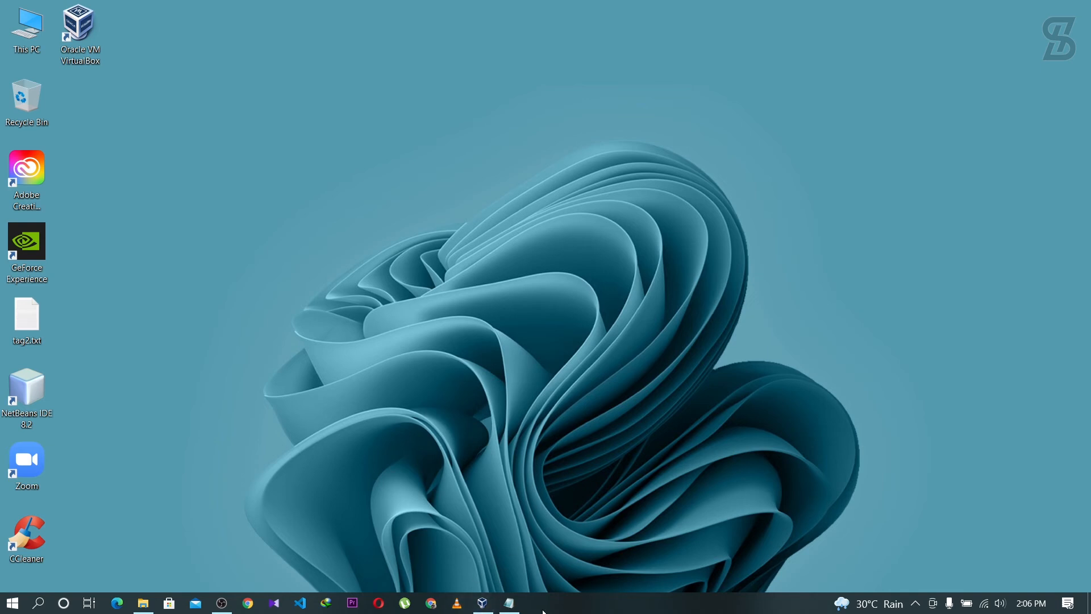
click(484, 603)
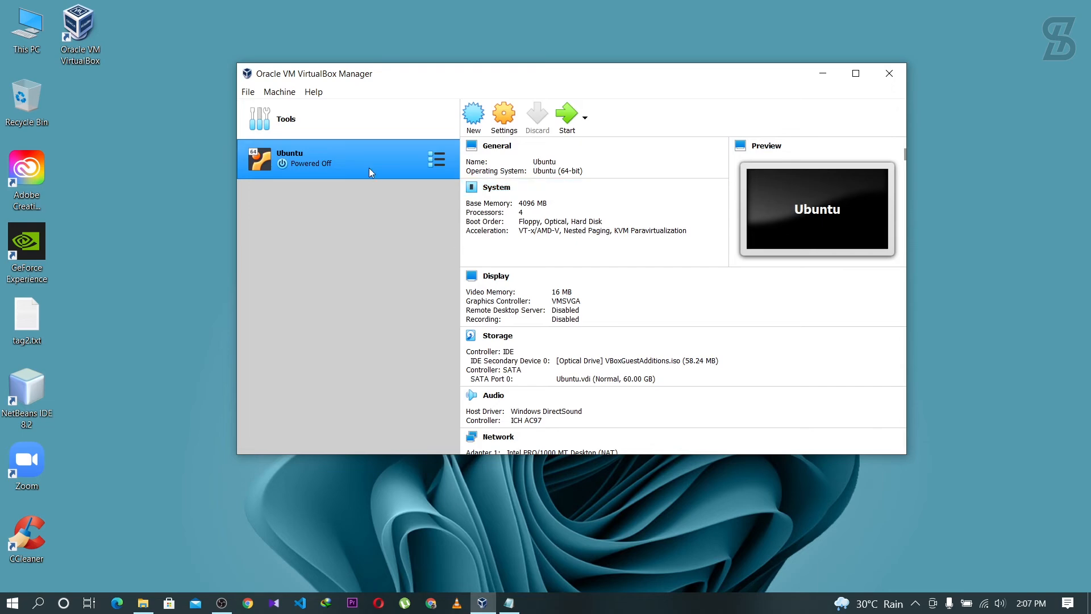
Start the Ubuntu virtual machine, sign in with the account password, and maximize the virtual machine window.
click(565, 115)
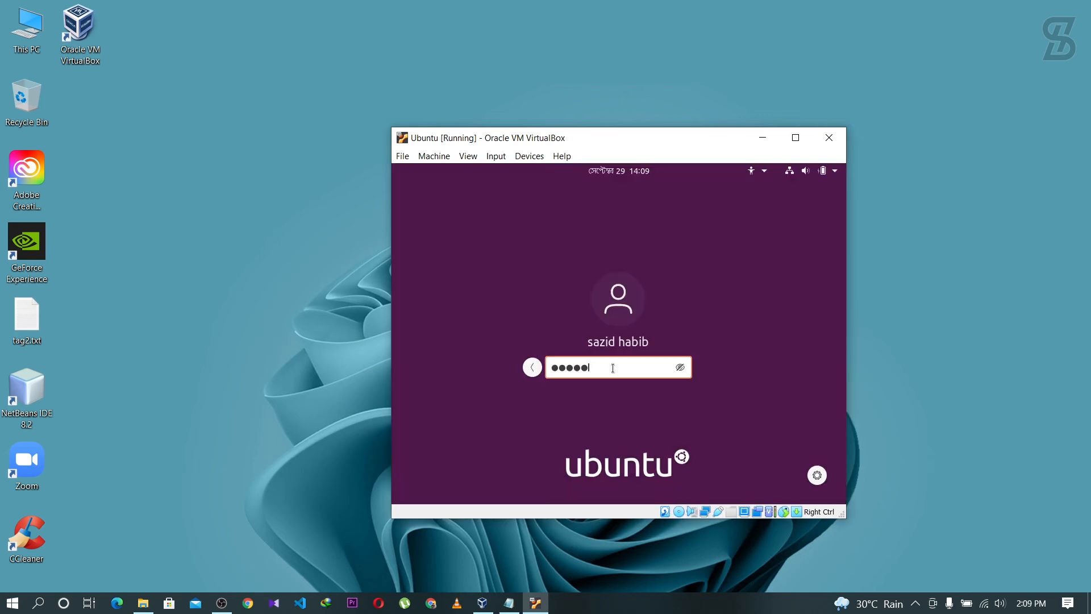
key(Return)
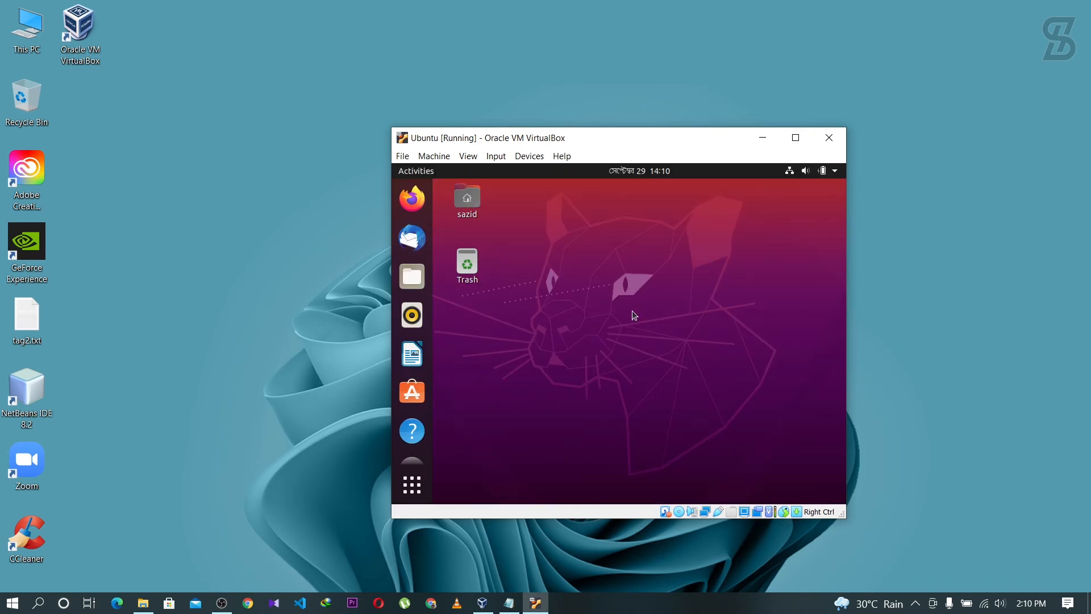
click(796, 138)
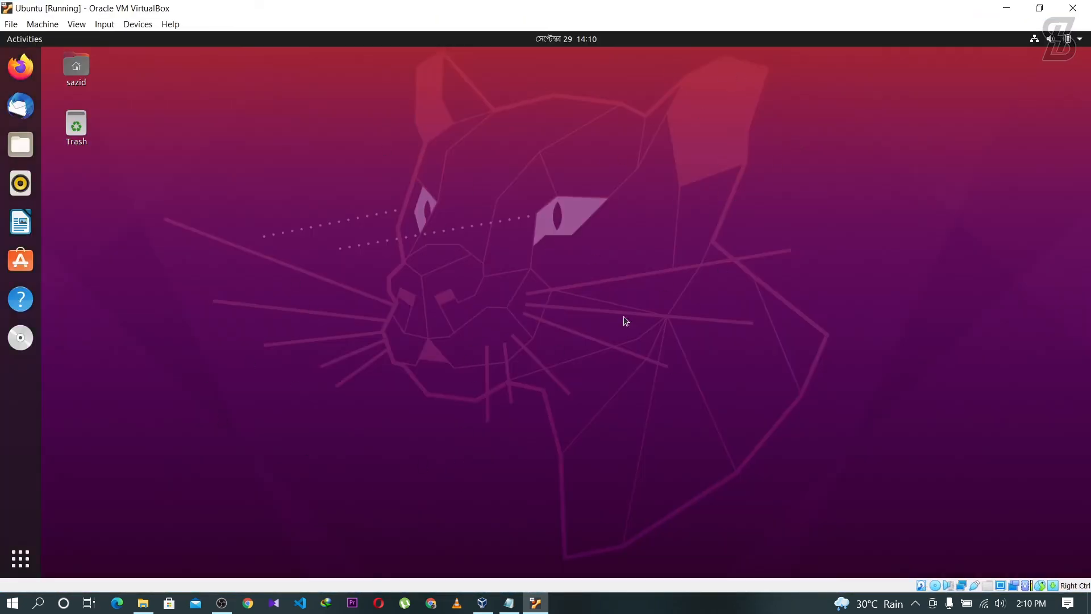
Switch the Ubuntu display to full-screen mode and browse the overview of all installed applications.
click(20, 560)
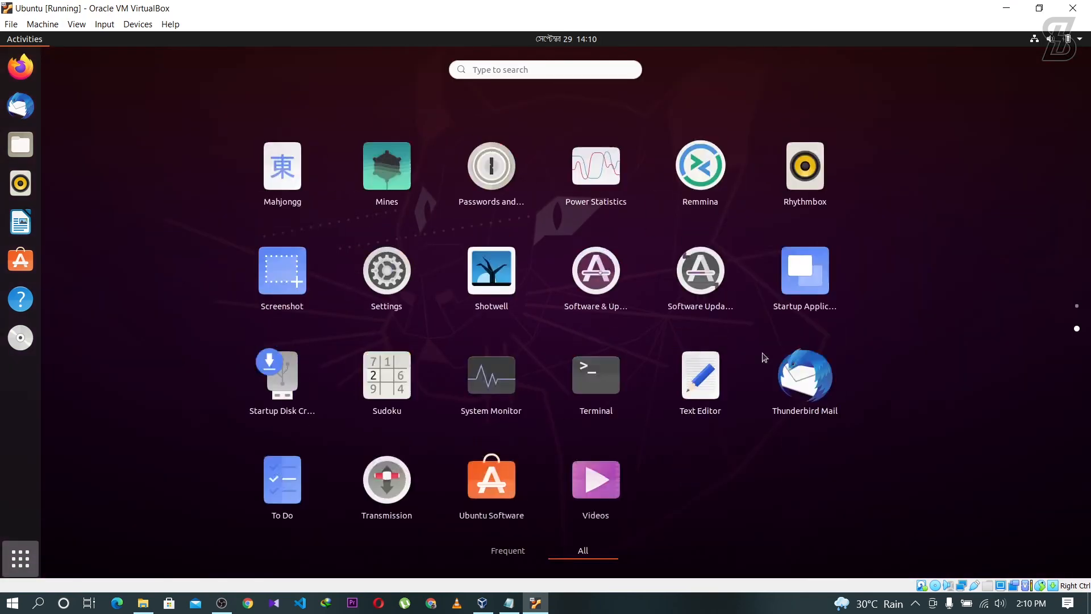
click(34, 555)
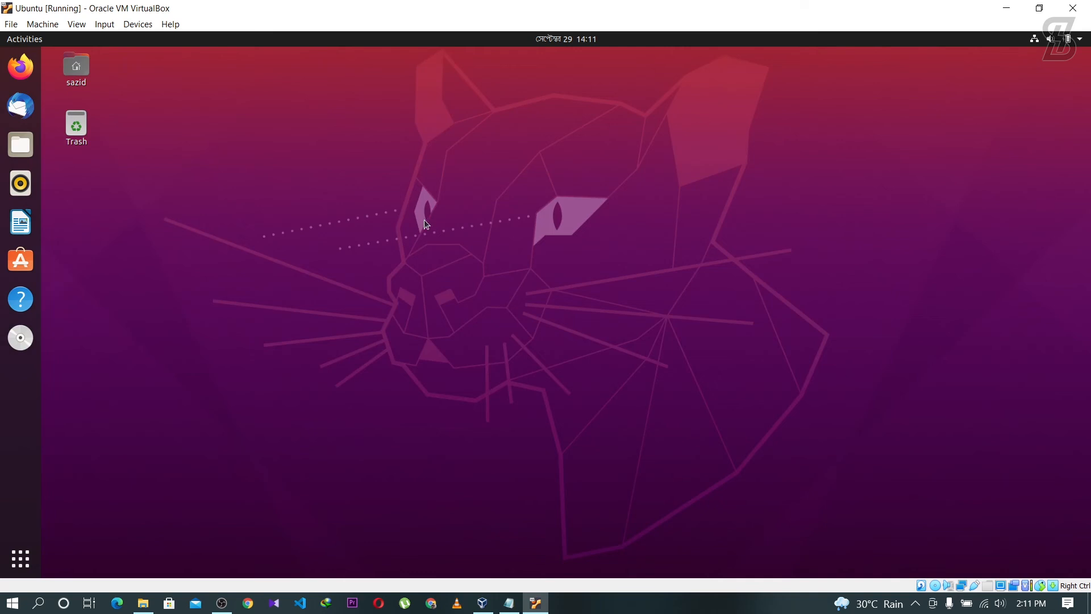
click(77, 25)
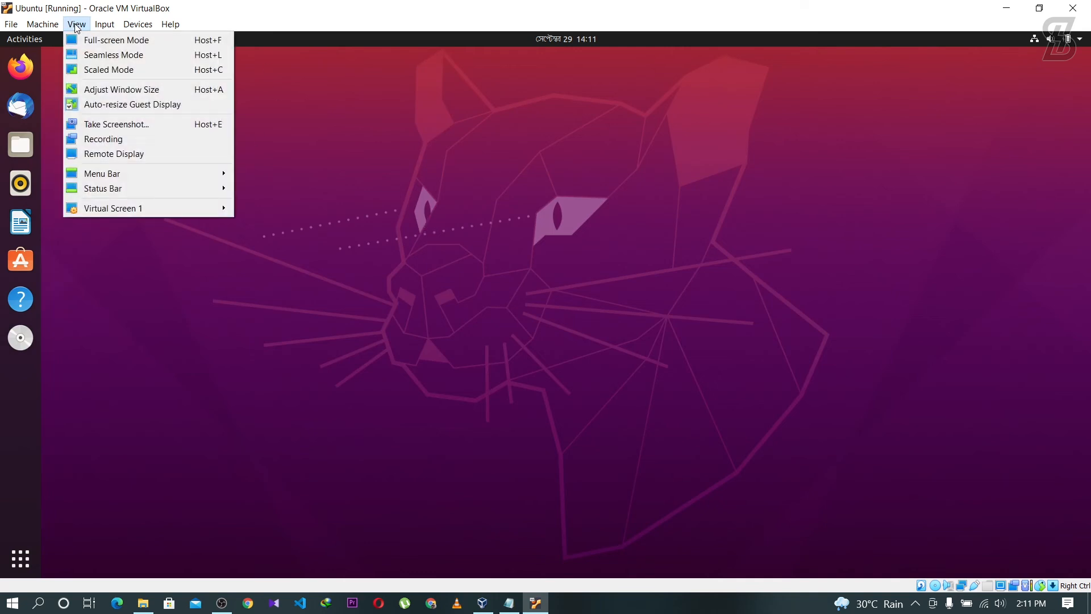
click(115, 41)
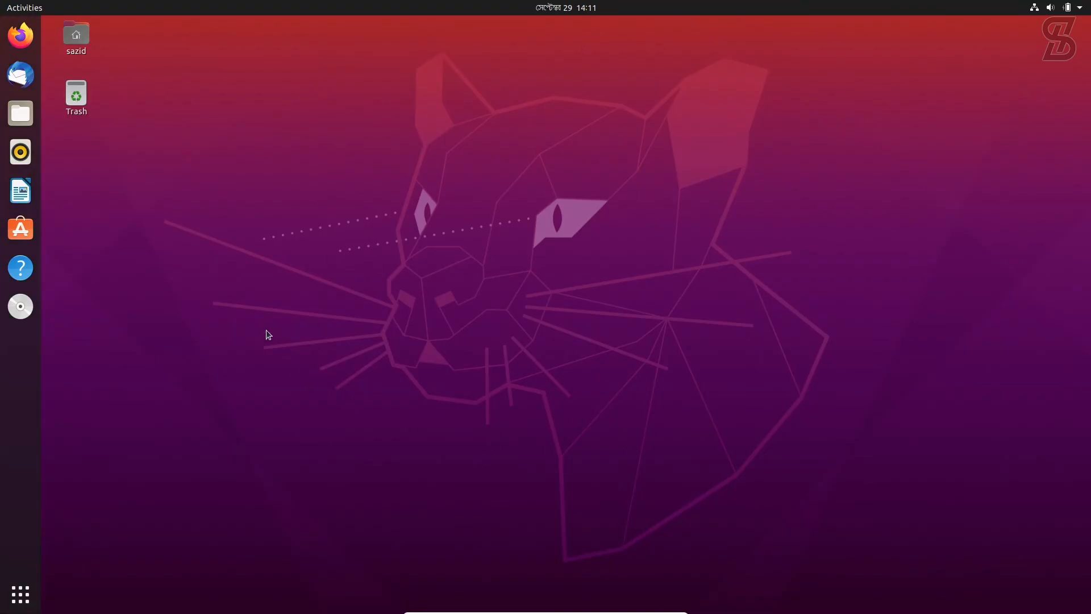
click(19, 603)
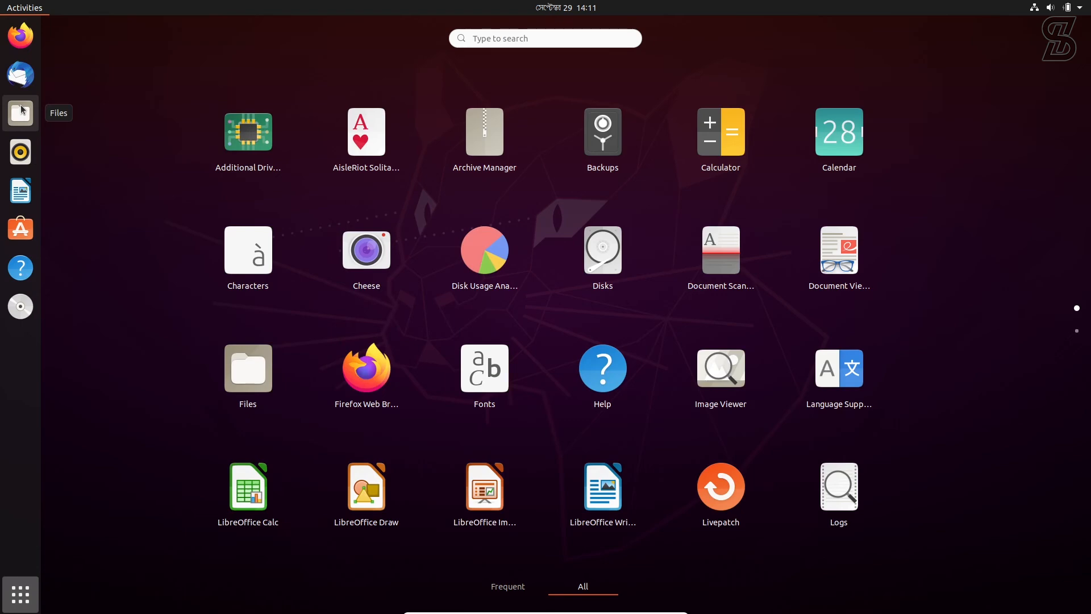
scroll(562, 308, down, 1)
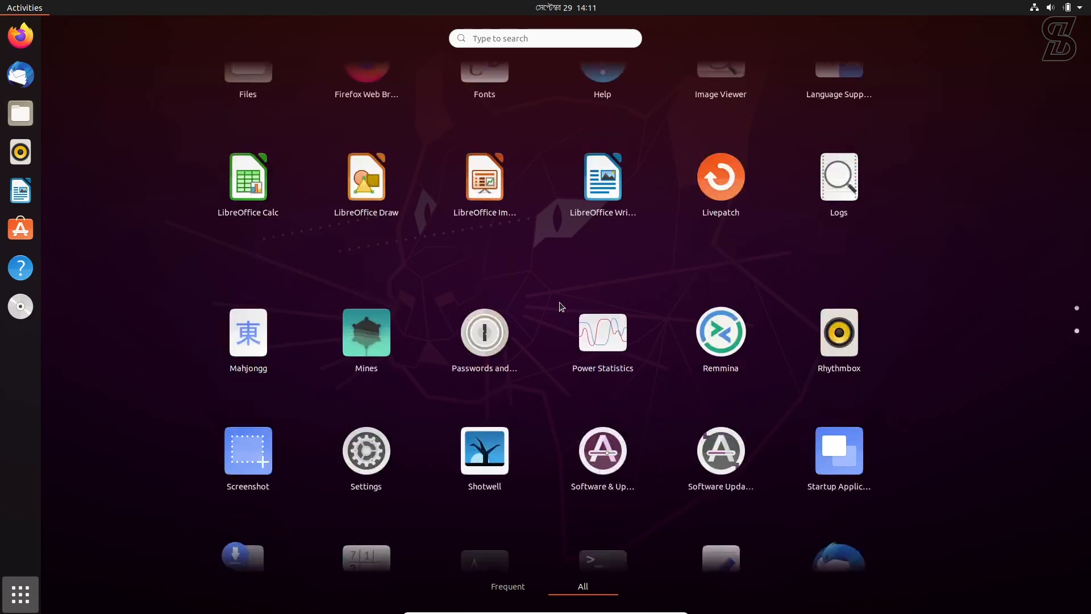
scroll(399, 358, up, 1)
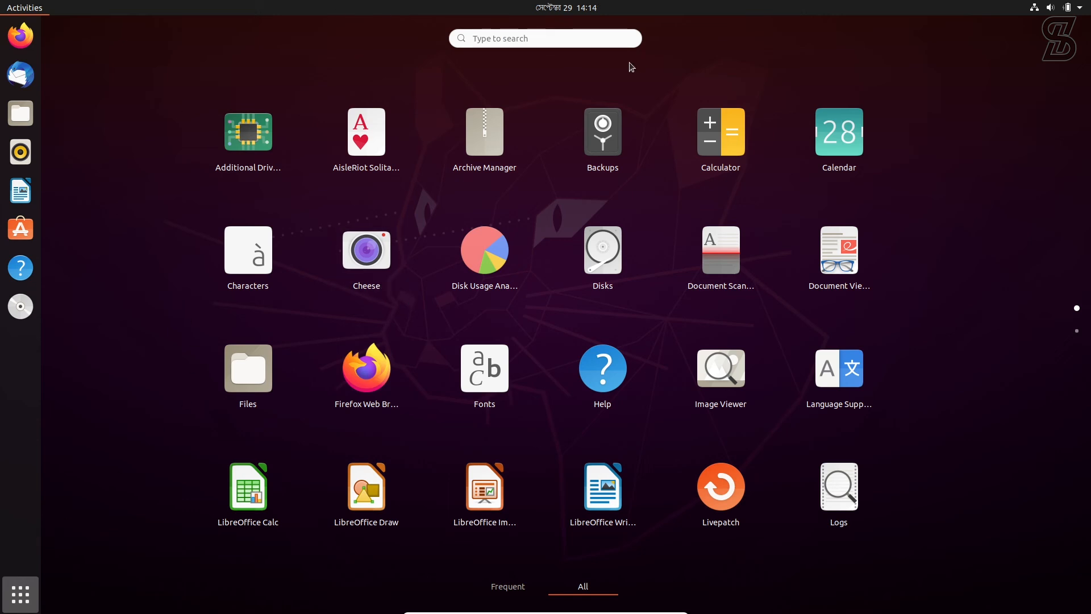
click(20, 594)
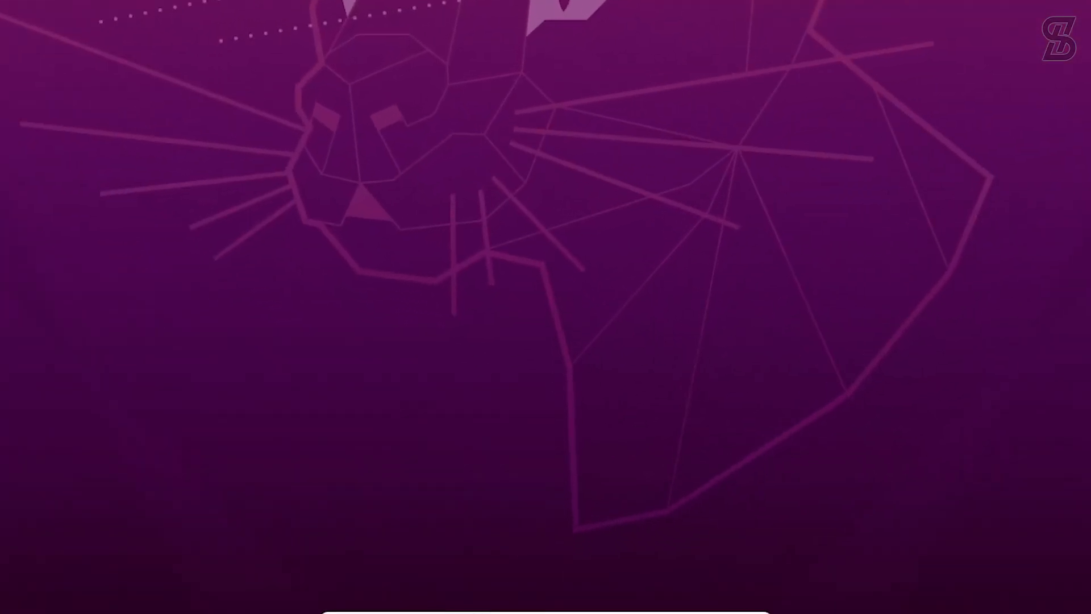
Return the Ubuntu virtual machine from full-screen mode to its normal window.
mouse_move(488, 611)
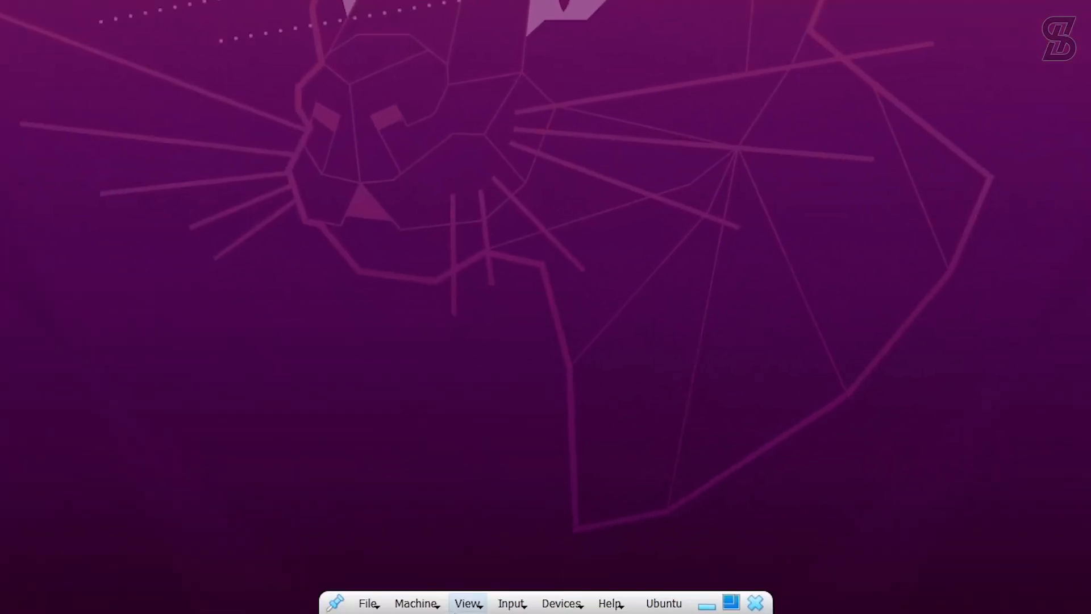
click(466, 605)
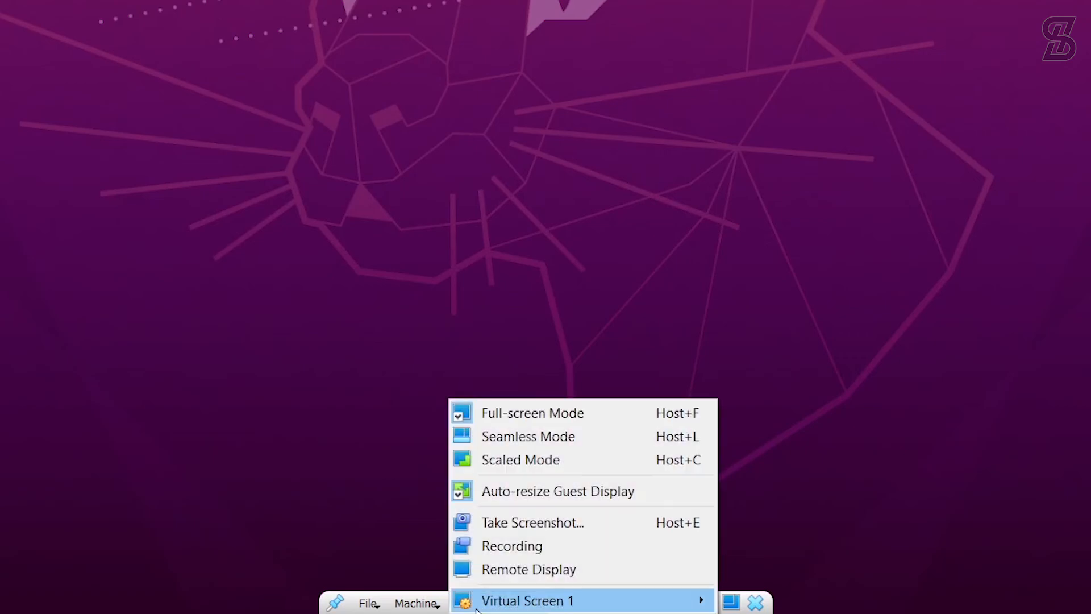
click(526, 412)
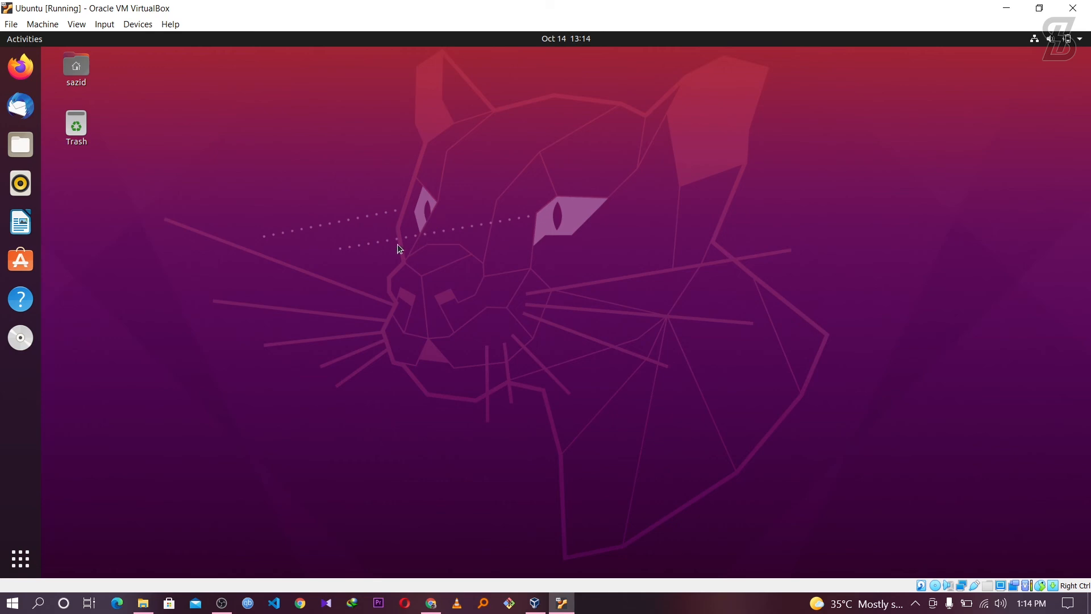
Switch to Chrome on the host and copy the YouTube channel search phrase from the Google search box.
click(436, 602)
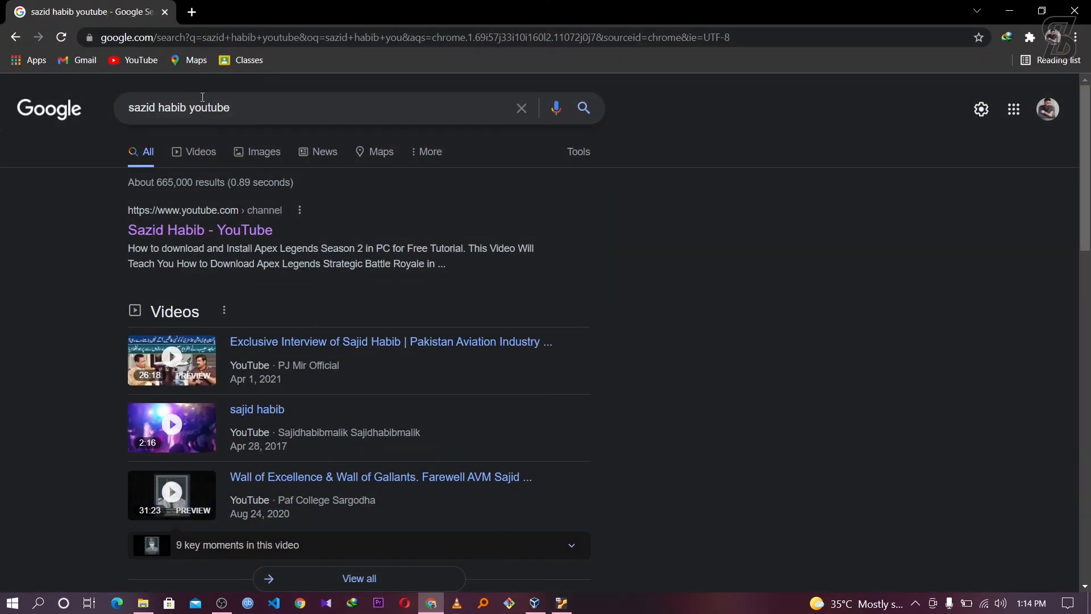
drag(247, 108, 135, 107)
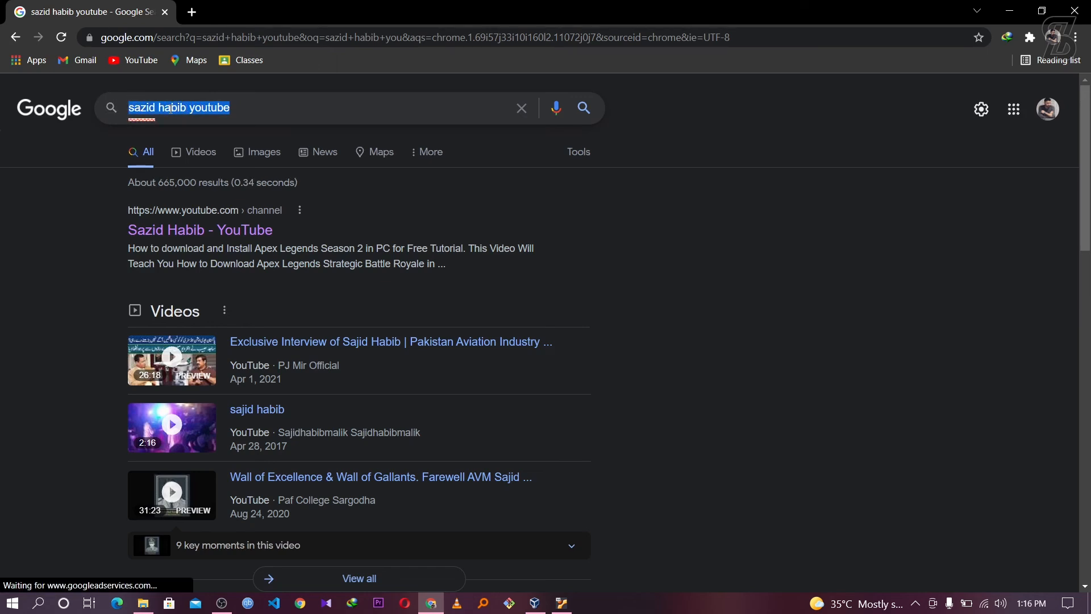
right_click(170, 108)
click(202, 165)
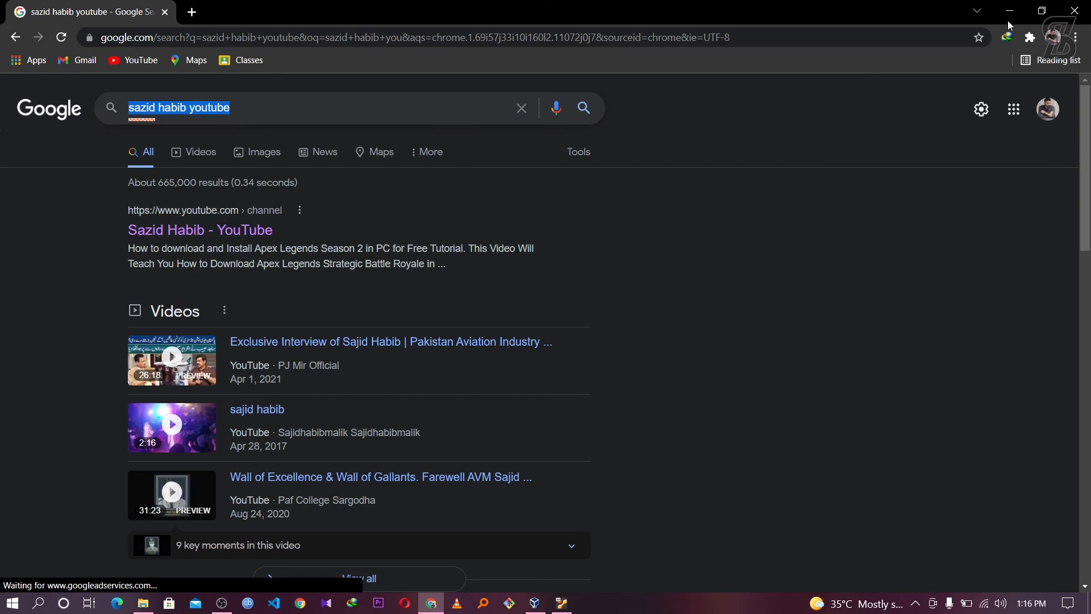
Switch back to the Ubuntu virtual machine, open Firefox, and search Google with the search phrase pasted from the host.
click(561, 603)
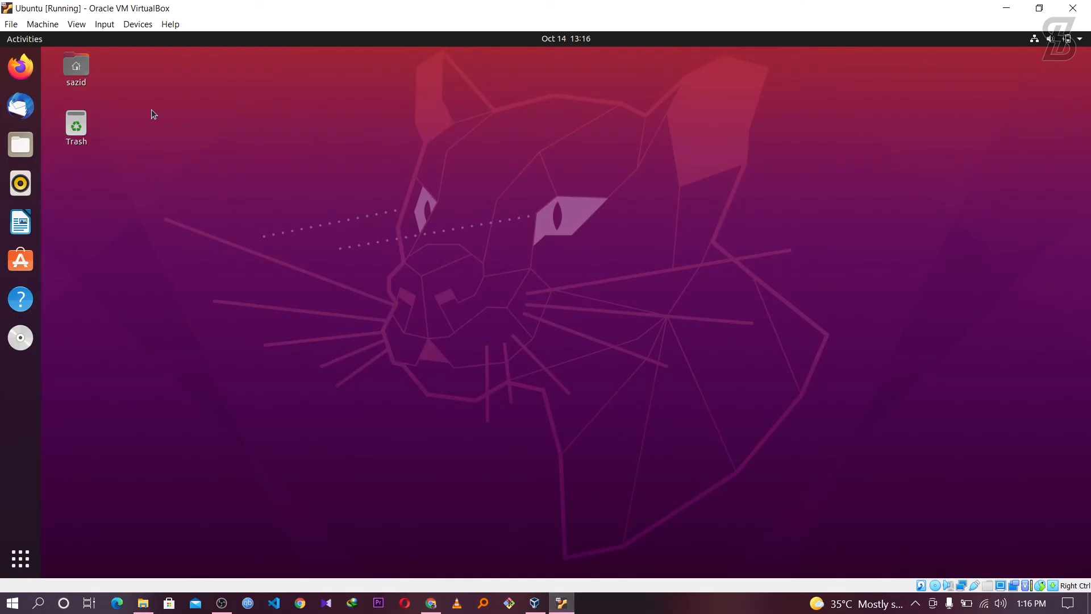
click(21, 66)
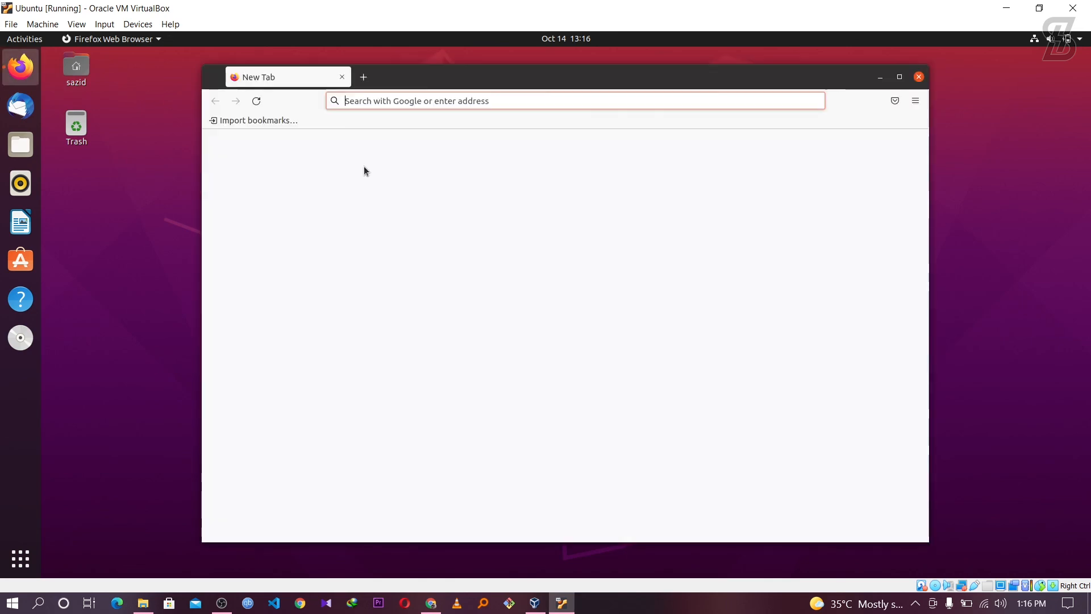
right_click(394, 102)
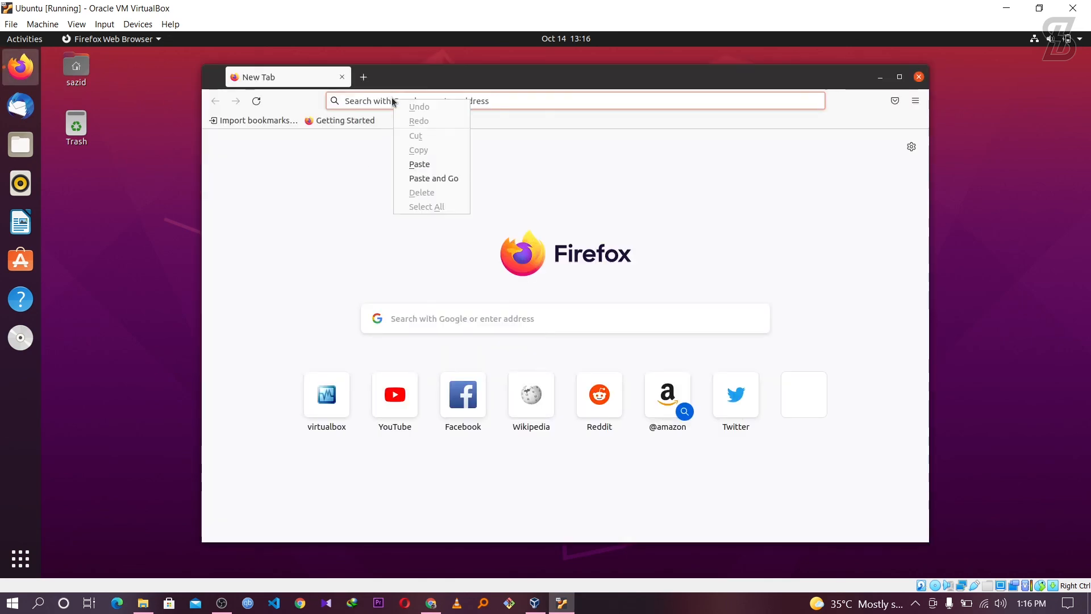
click(419, 164)
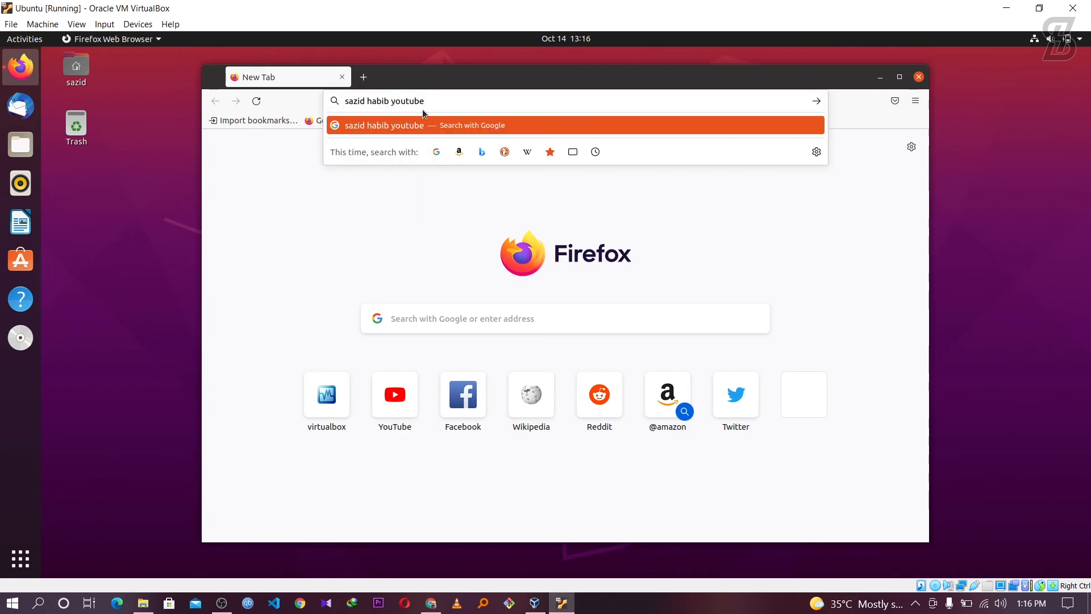
key(Return)
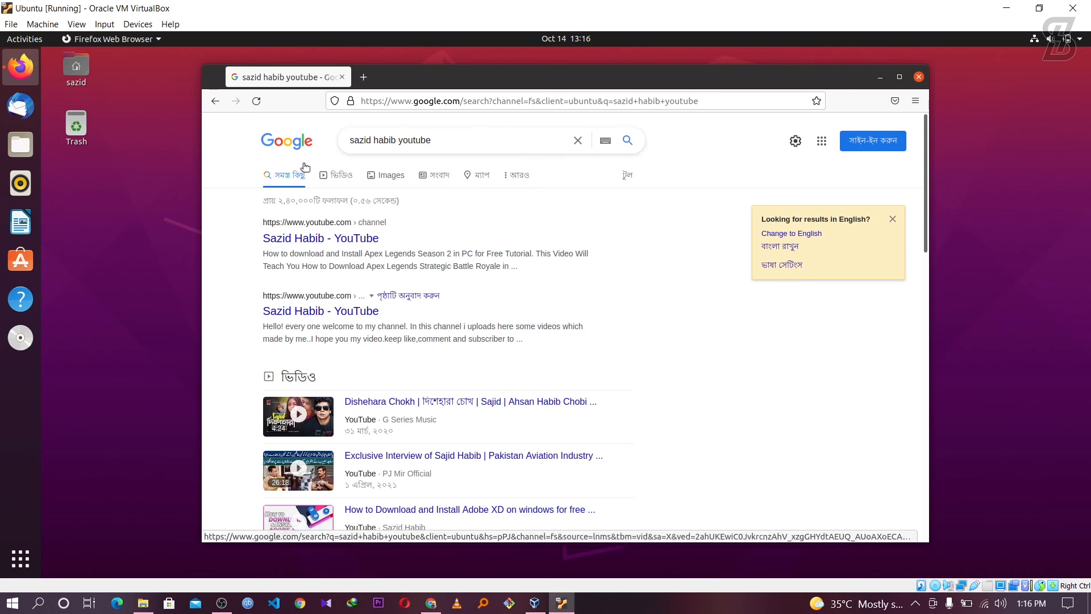
Open the first YouTube channel result and look over the channel's home page.
click(322, 239)
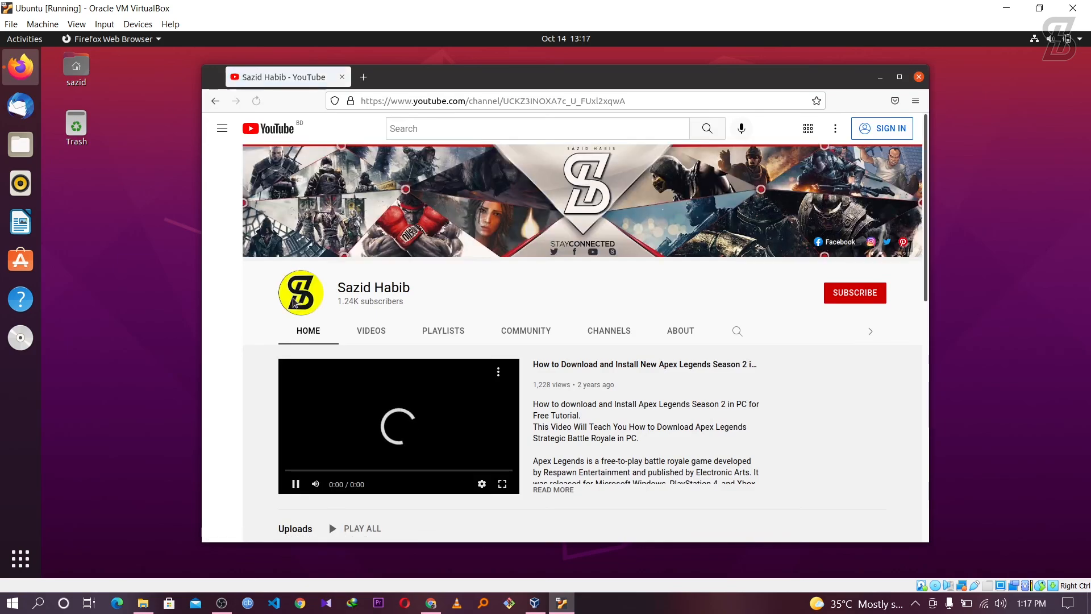
scroll(274, 314, down, 8)
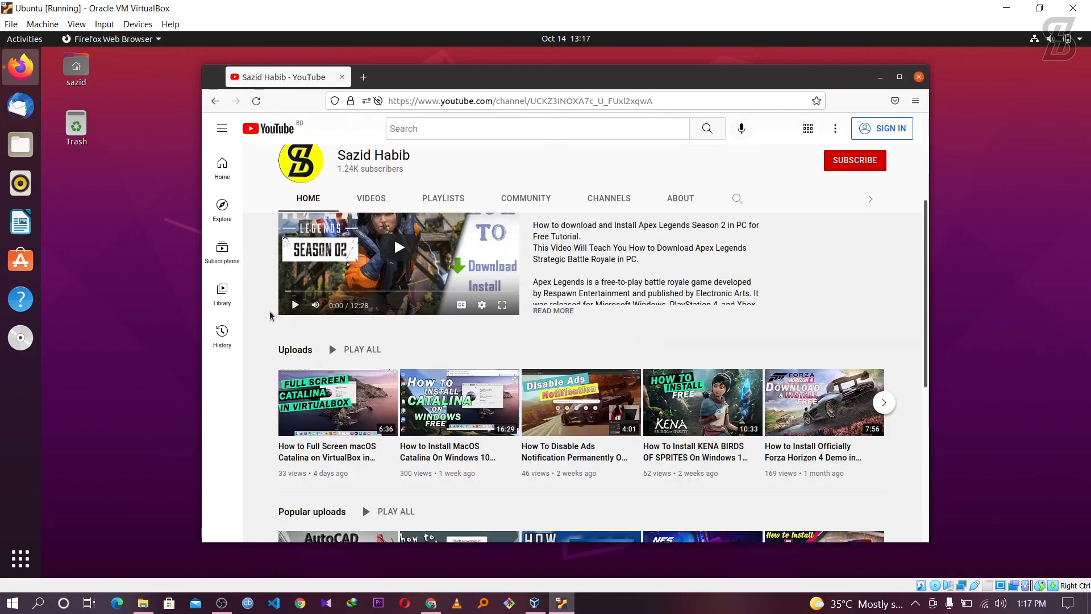
scroll(271, 316, up, 10)
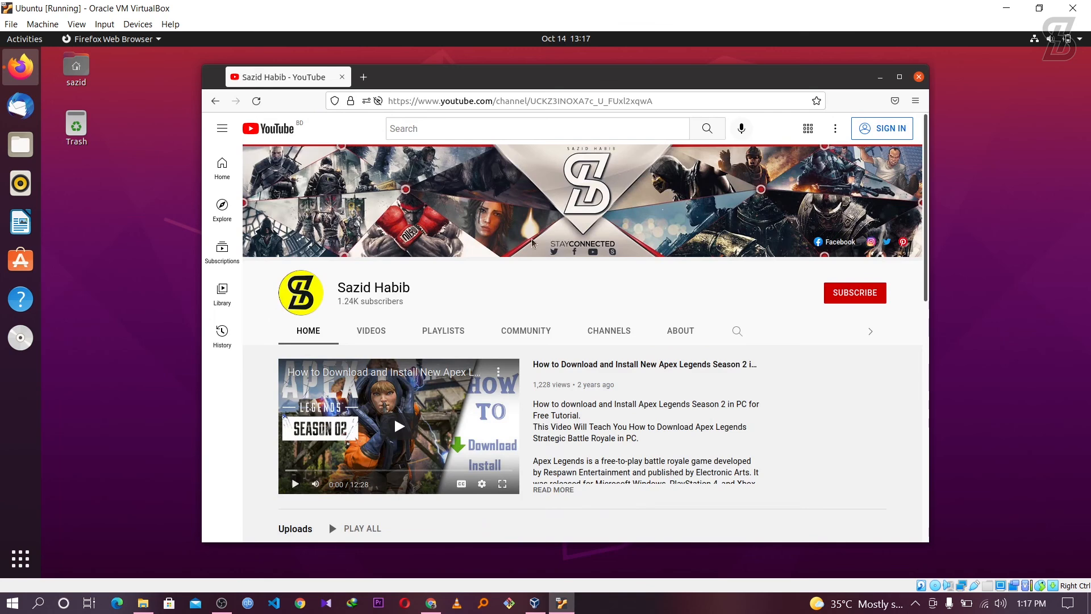
Copy the full YouTube channel URL from Firefox's address bar.
click(722, 101)
drag(721, 101, 375, 103)
right_click(475, 106)
click(504, 155)
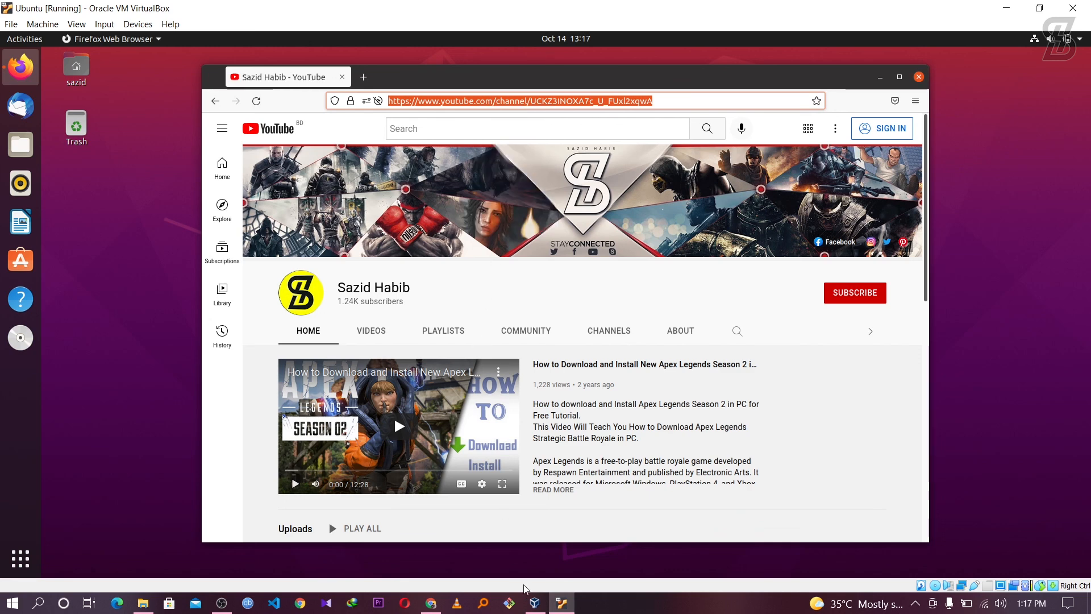
Switch to Chrome on the host, load the copied channel URL in a new tab, and pause the featured video.
click(430, 603)
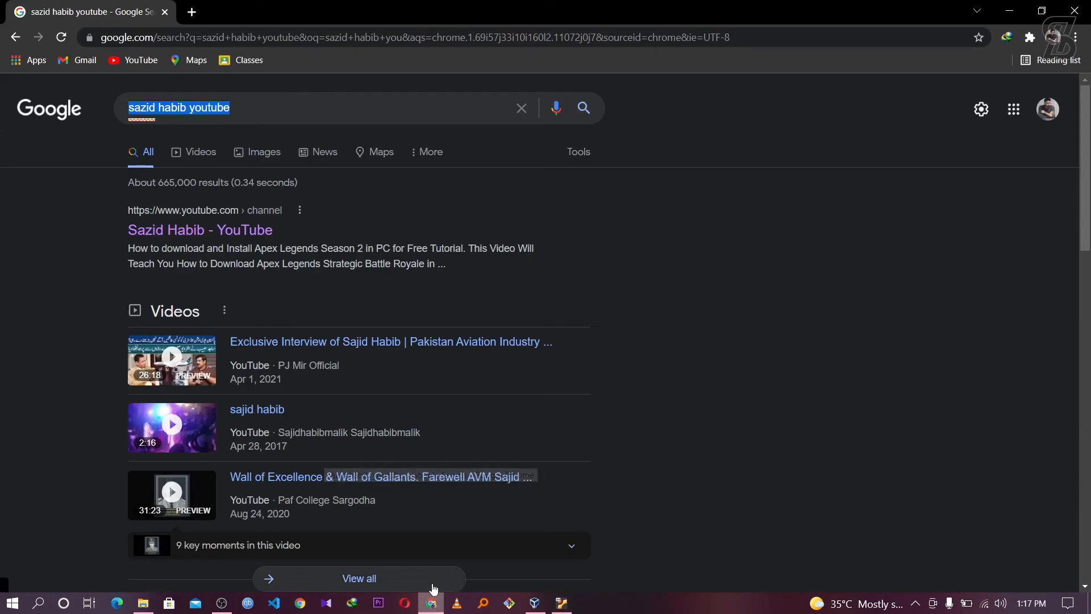
click(191, 12)
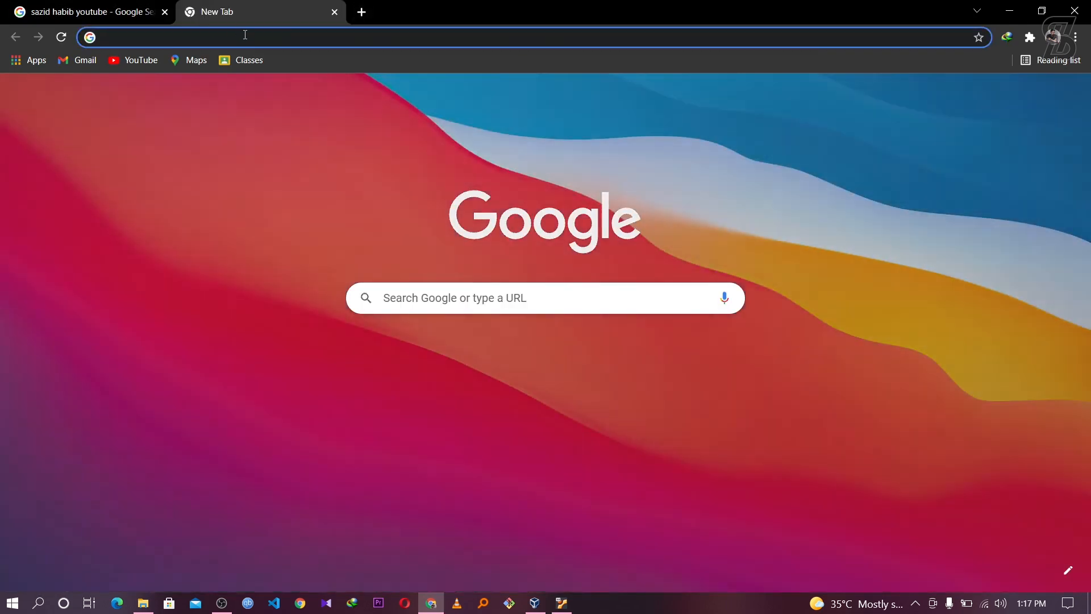
right_click(245, 35)
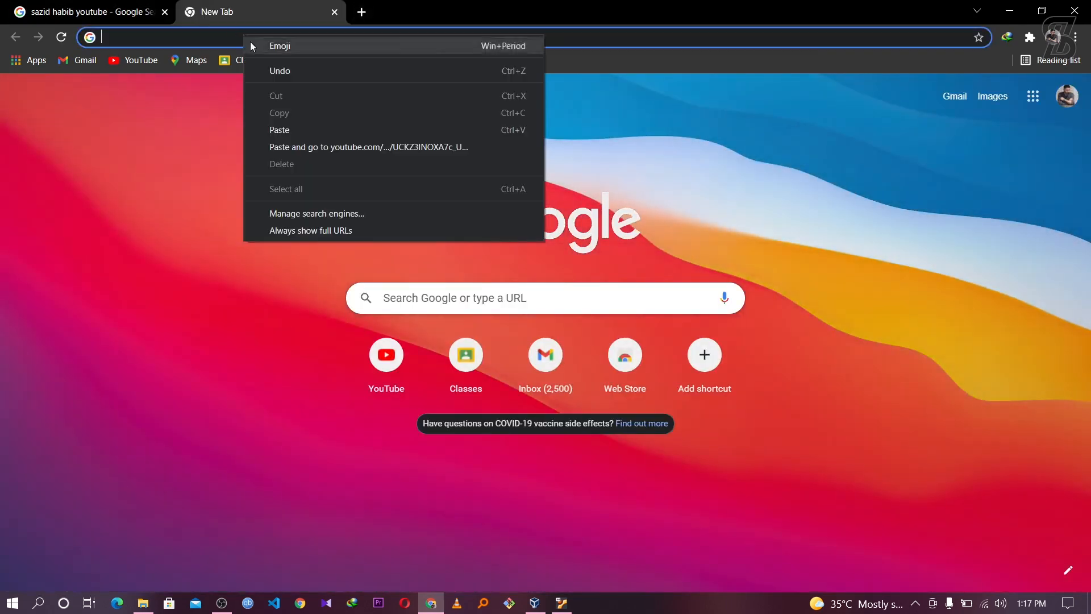
click(279, 130)
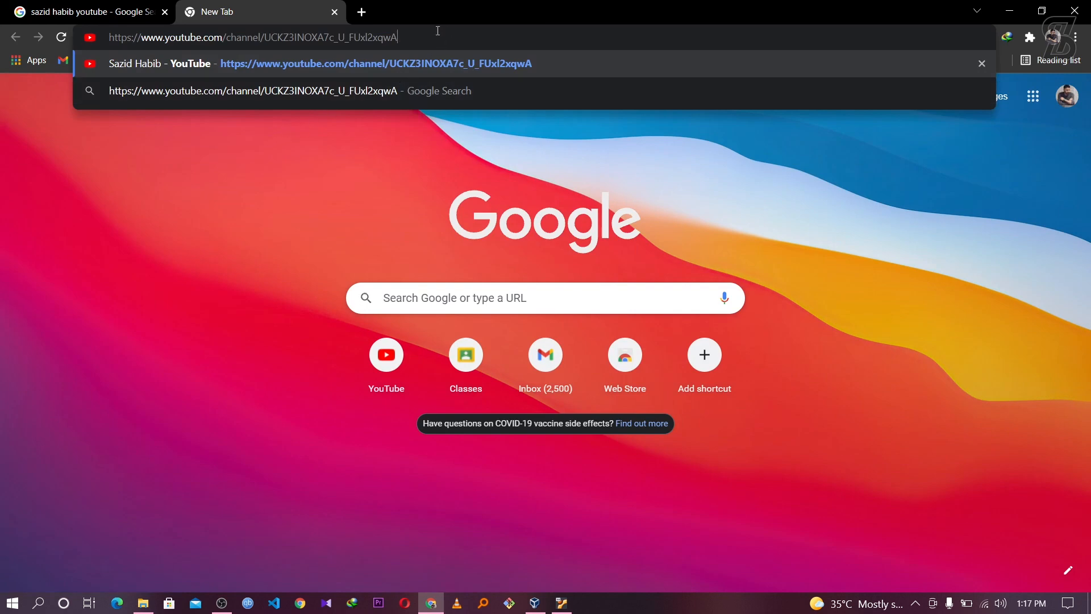
key(Return)
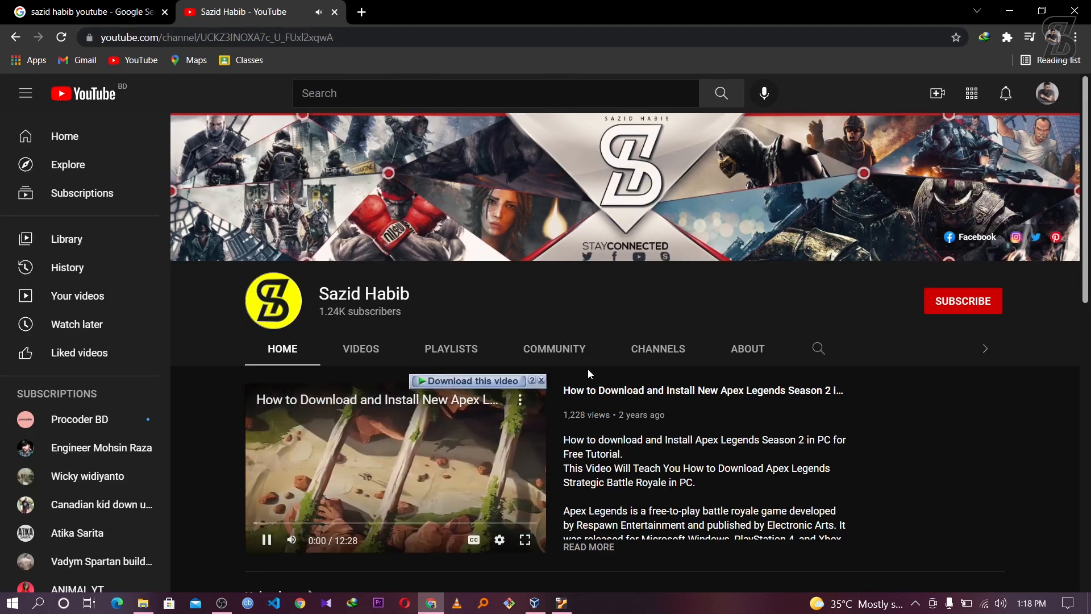
click(267, 545)
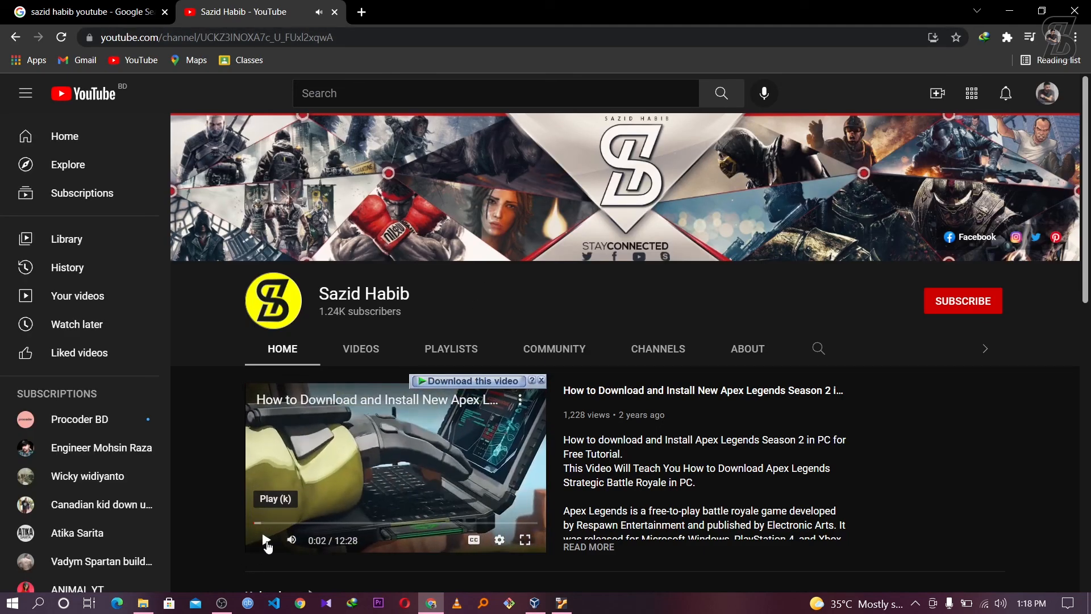